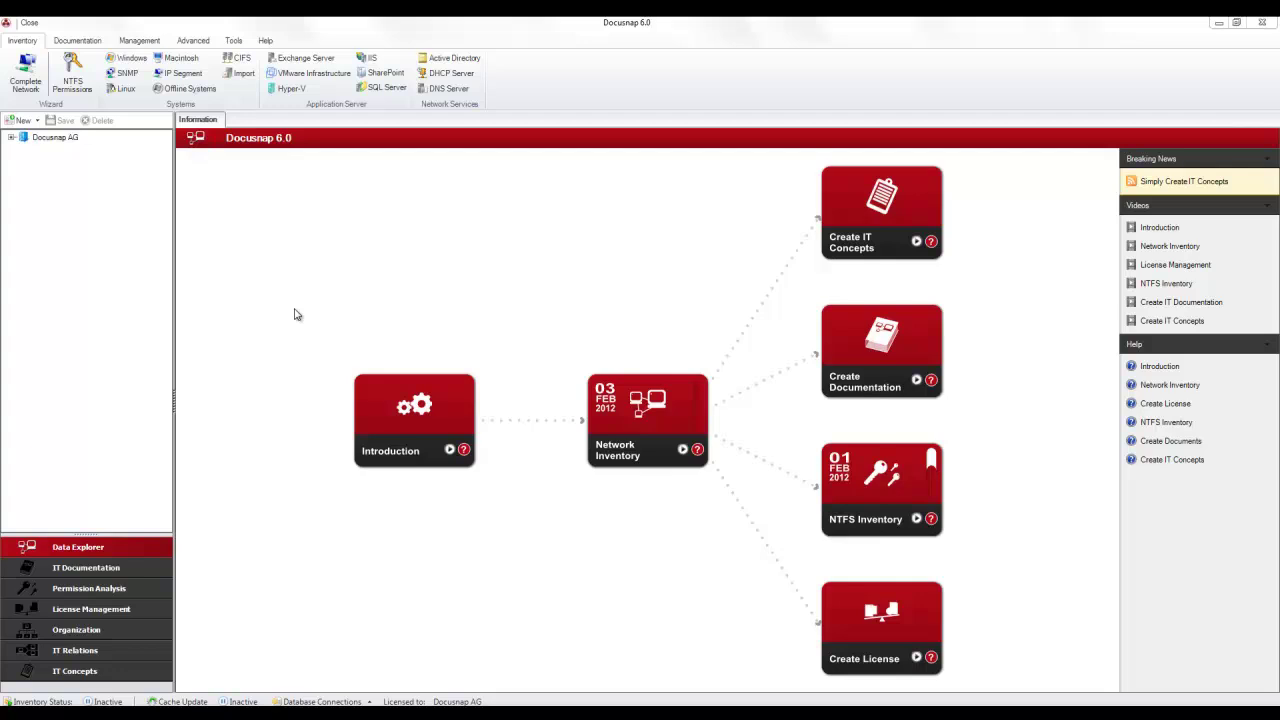
- Replace the start page with the IT Documentation module
{"action": "left_click", "coordinate": [150, 568]}
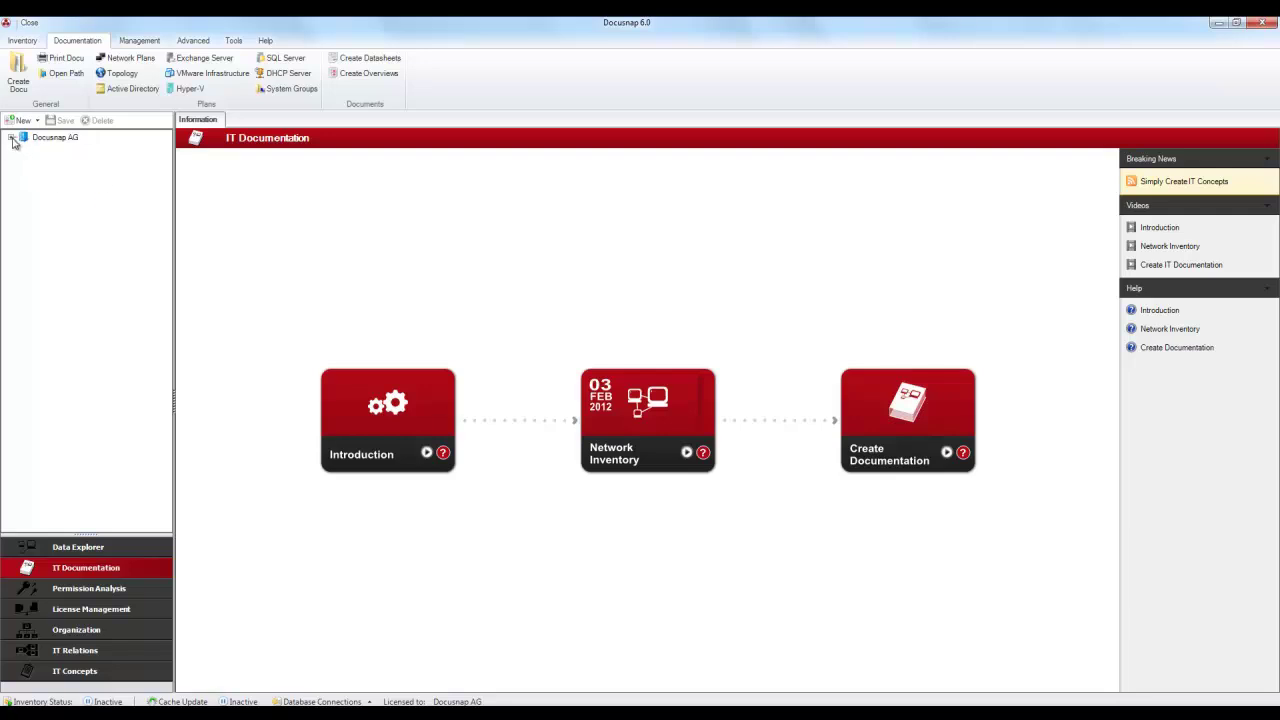
- Expand Docusnap AG, docusnap.internal and Workstations, and show the not-yet-generated Network Plan page
{"action": "left_click", "coordinate": [11, 137]}
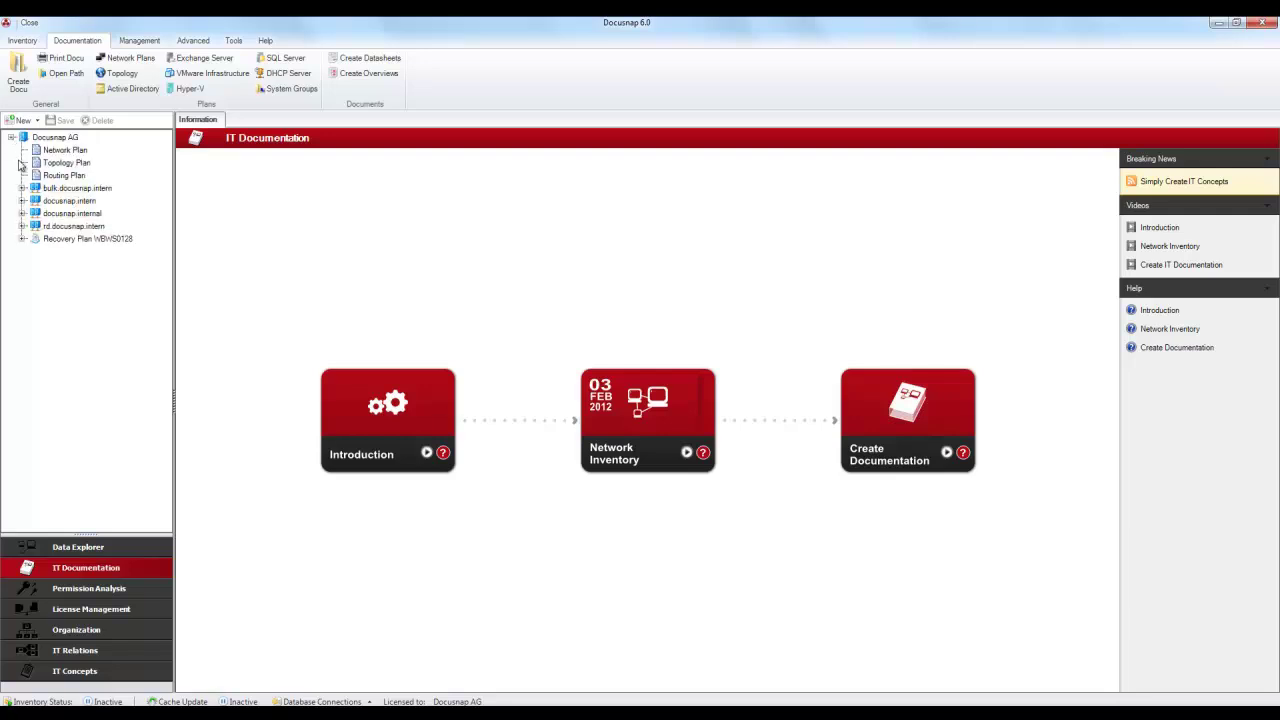
{"action": "left_click", "coordinate": [22, 213]}
{"action": "left_click", "coordinate": [33, 391]}
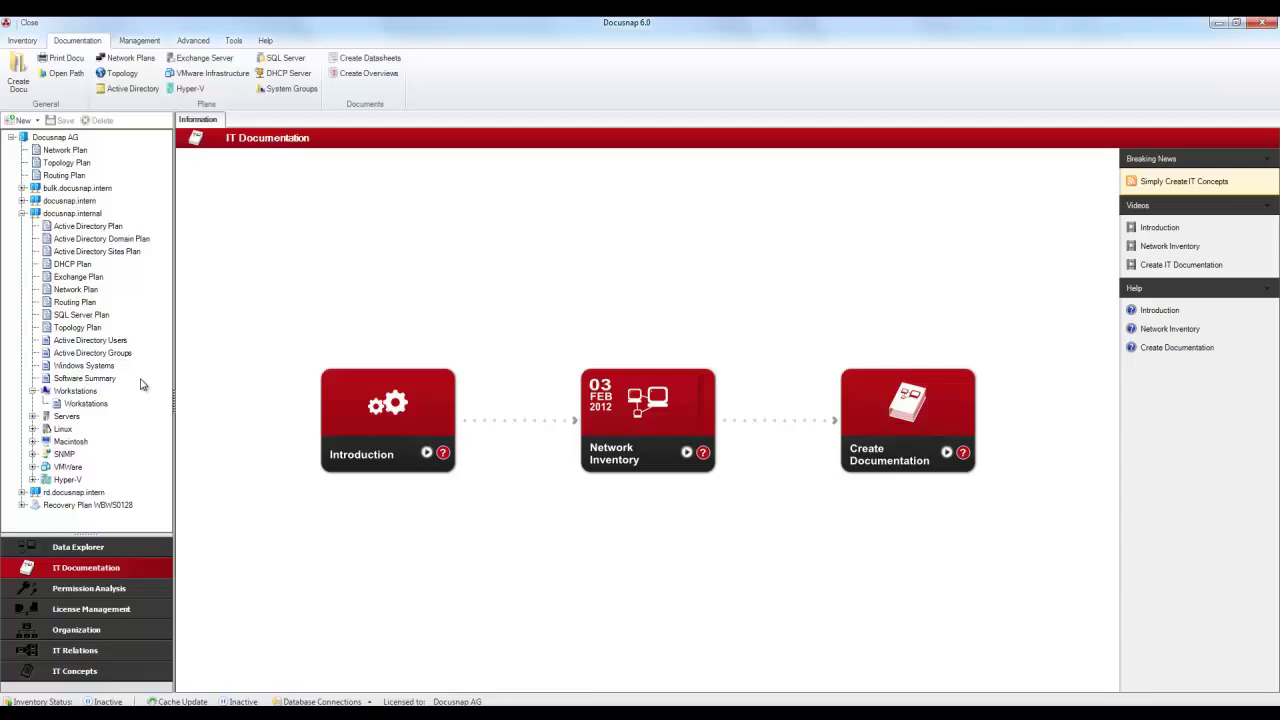
{"action": "left_click", "coordinate": [84, 151]}
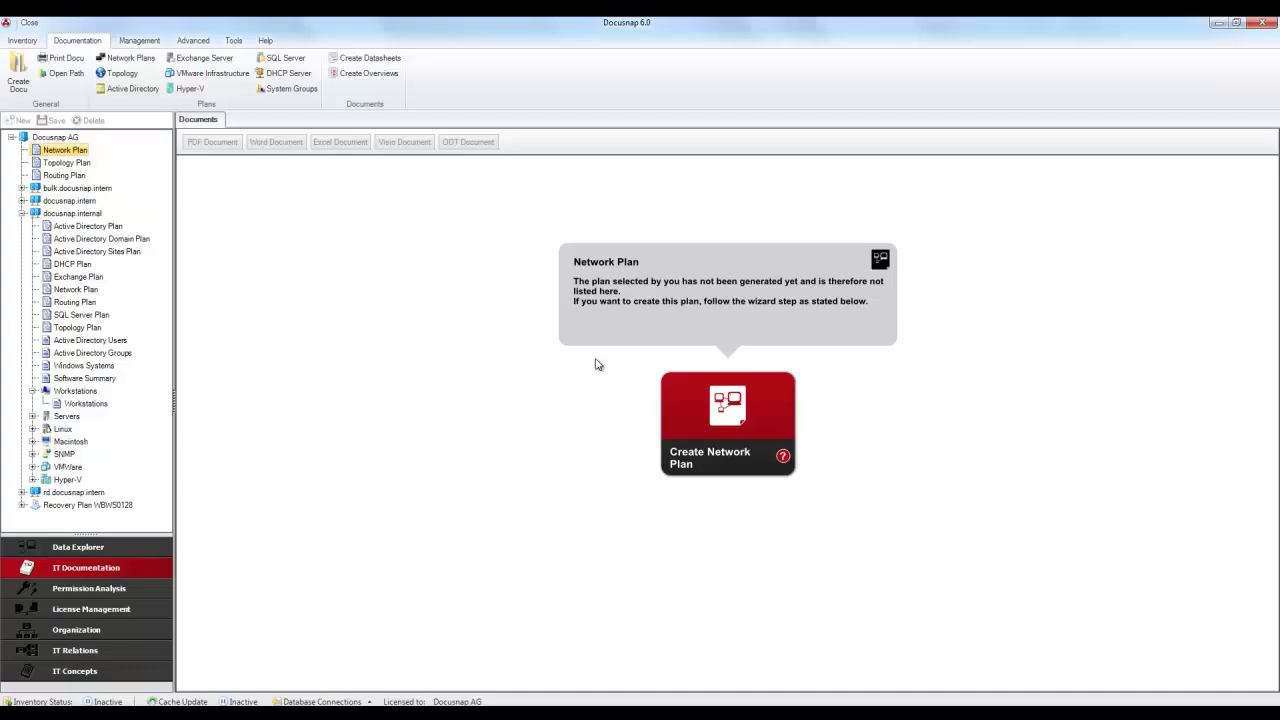
- Start a network plan for Docusnap AG, including author information with the listed author selected
{"action": "left_click", "coordinate": [703, 417]}
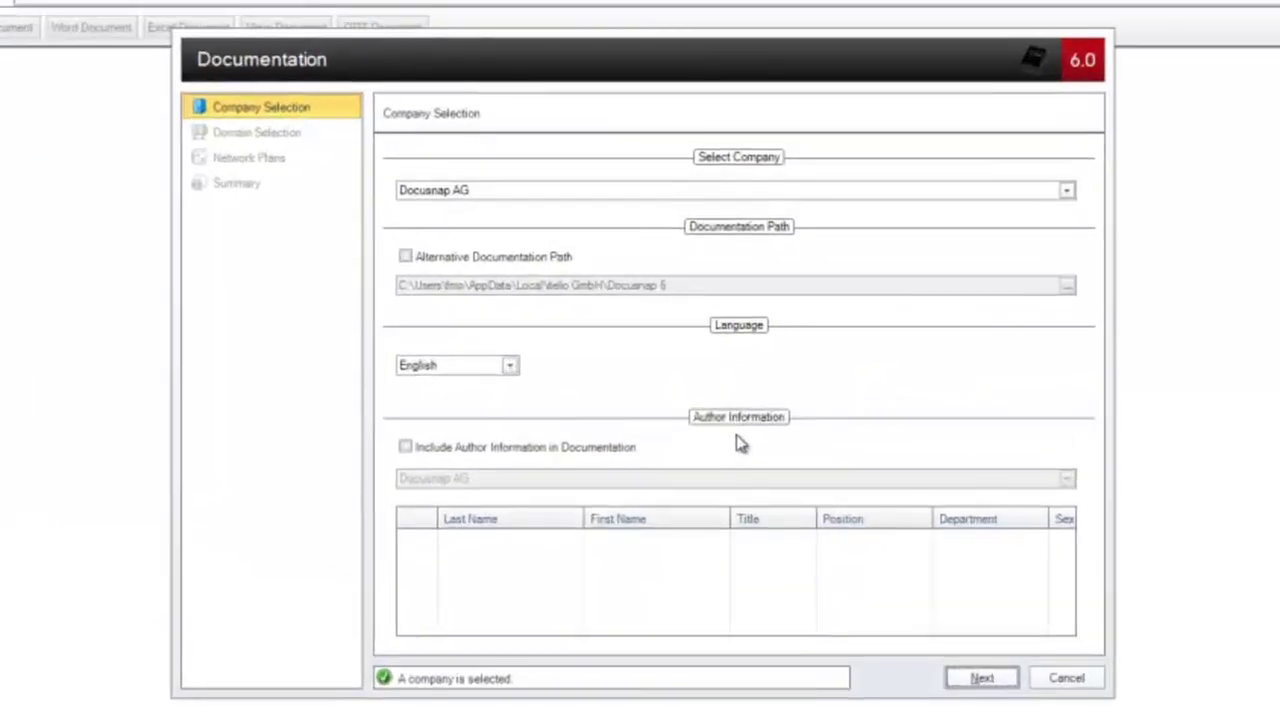
{"action": "left_click", "coordinate": [1010, 200]}
{"action": "left_click", "coordinate": [1010, 205]}
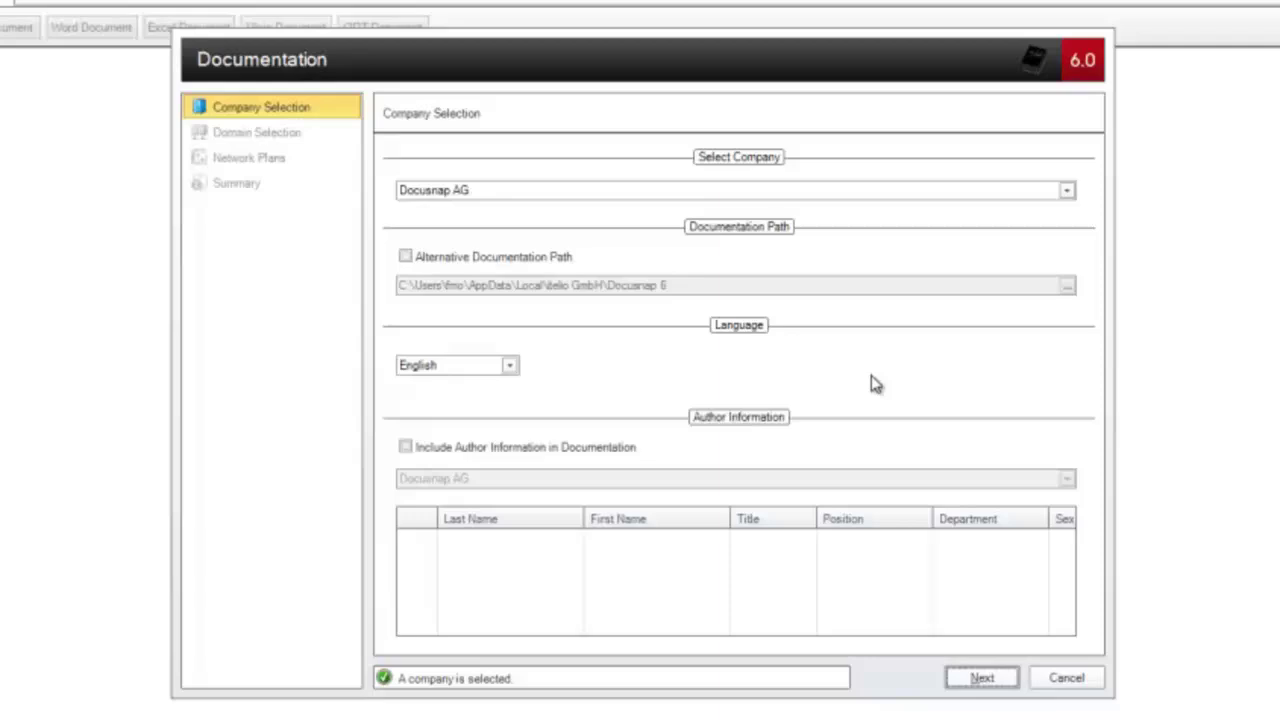
{"action": "left_click", "coordinate": [415, 449]}
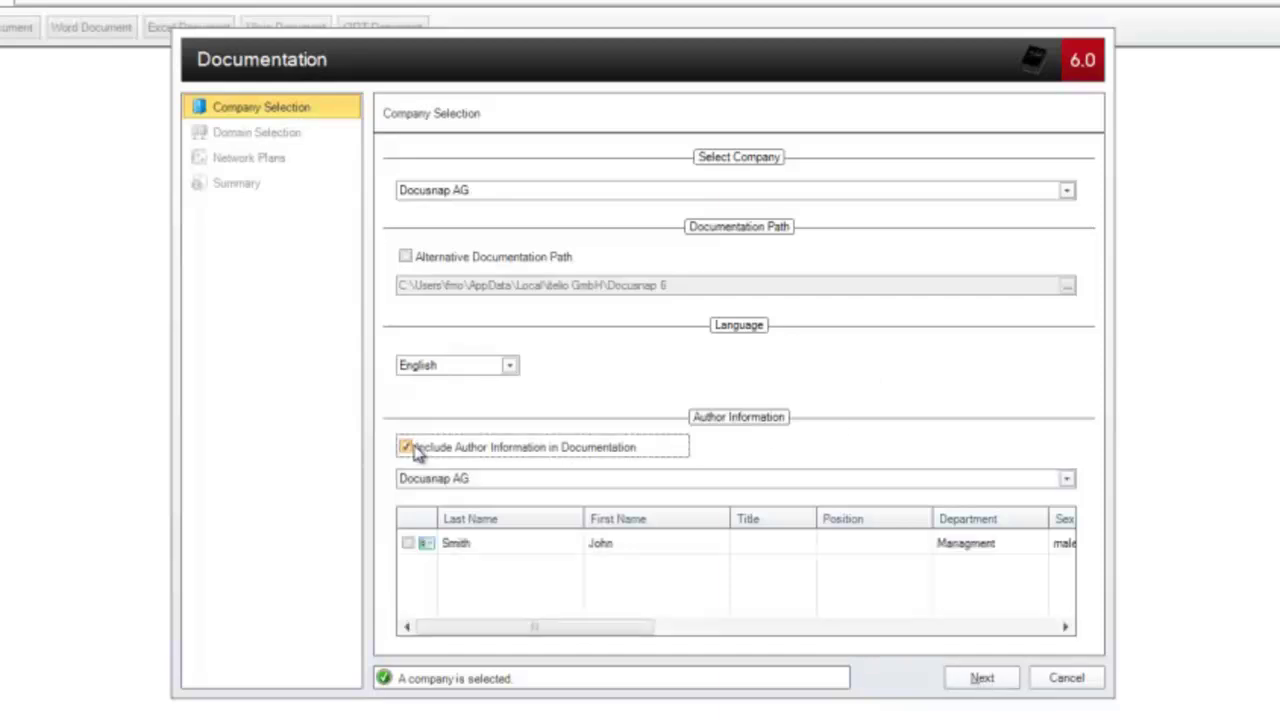
{"action": "left_click", "coordinate": [408, 543]}
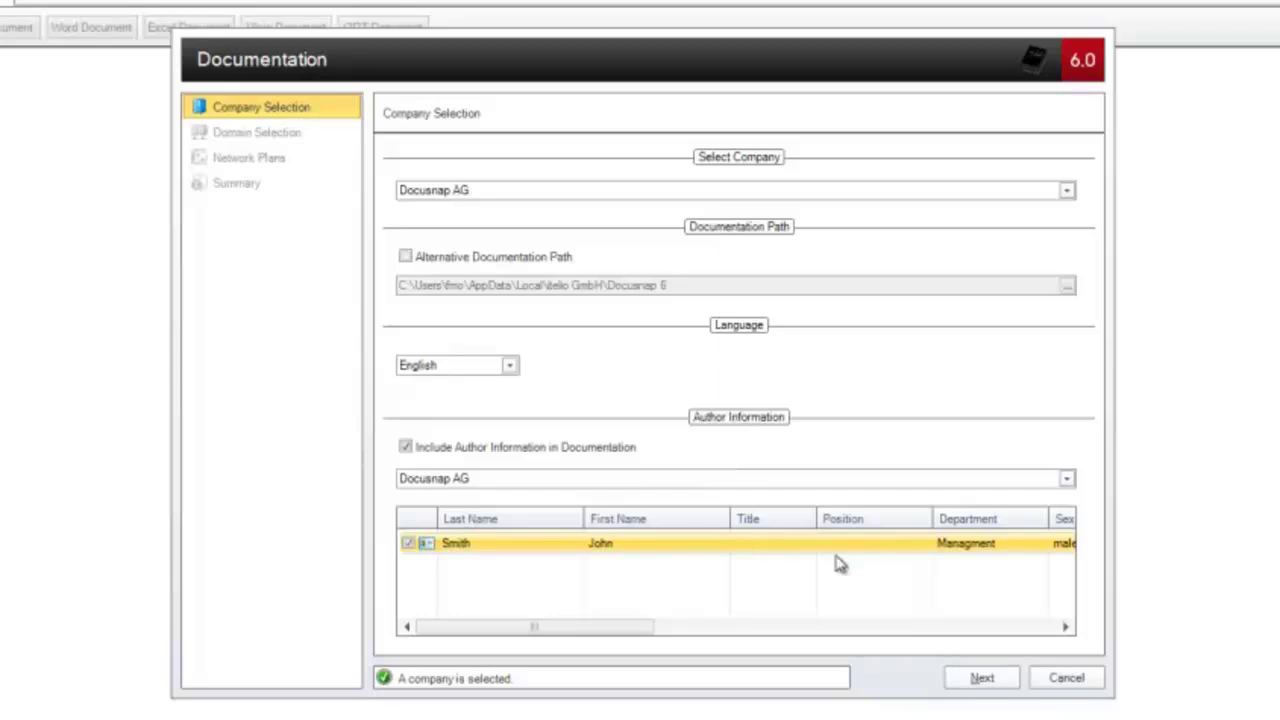
{"action": "left_click", "coordinate": [978, 680]}
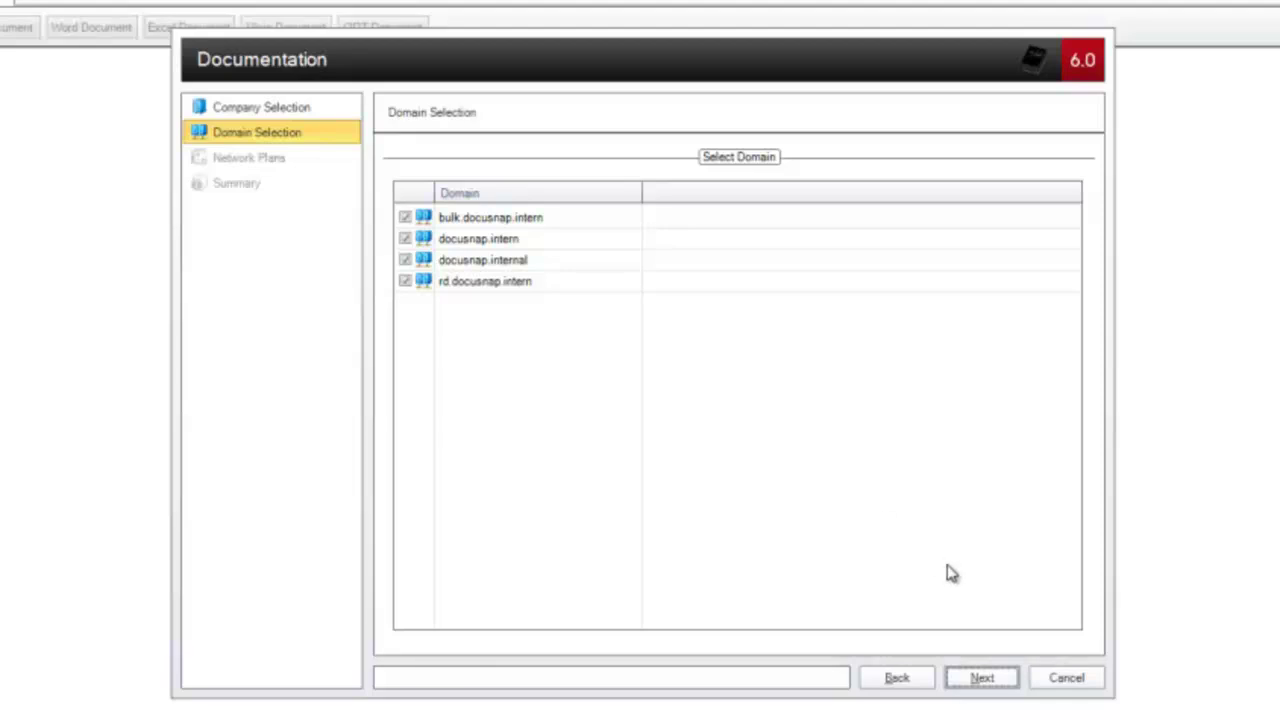
- Keep all four domains and disable the routing plan, leaving only the network plan
{"action": "left_click", "coordinate": [988, 677]}
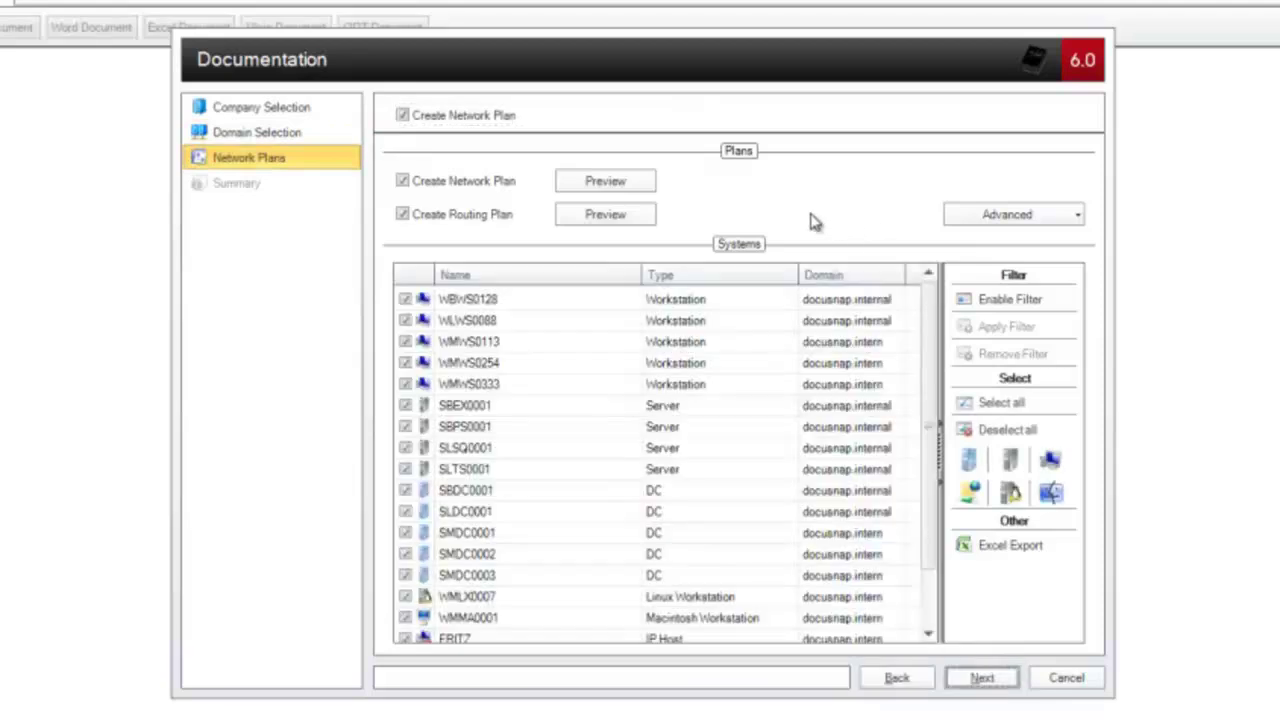
{"action": "left_click", "coordinate": [403, 216]}
- Preview the network plan with workstations grouped and apply that layout
{"action": "left_click", "coordinate": [645, 183]}
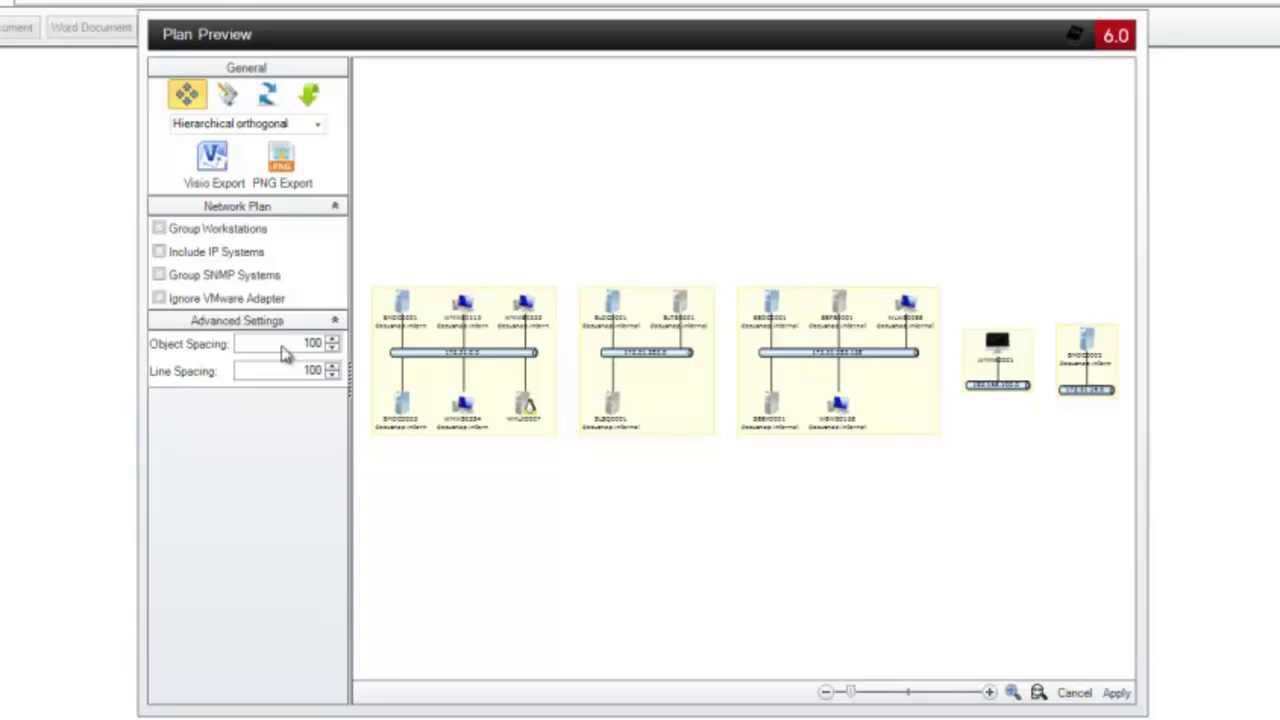
{"action": "left_click", "coordinate": [163, 230]}
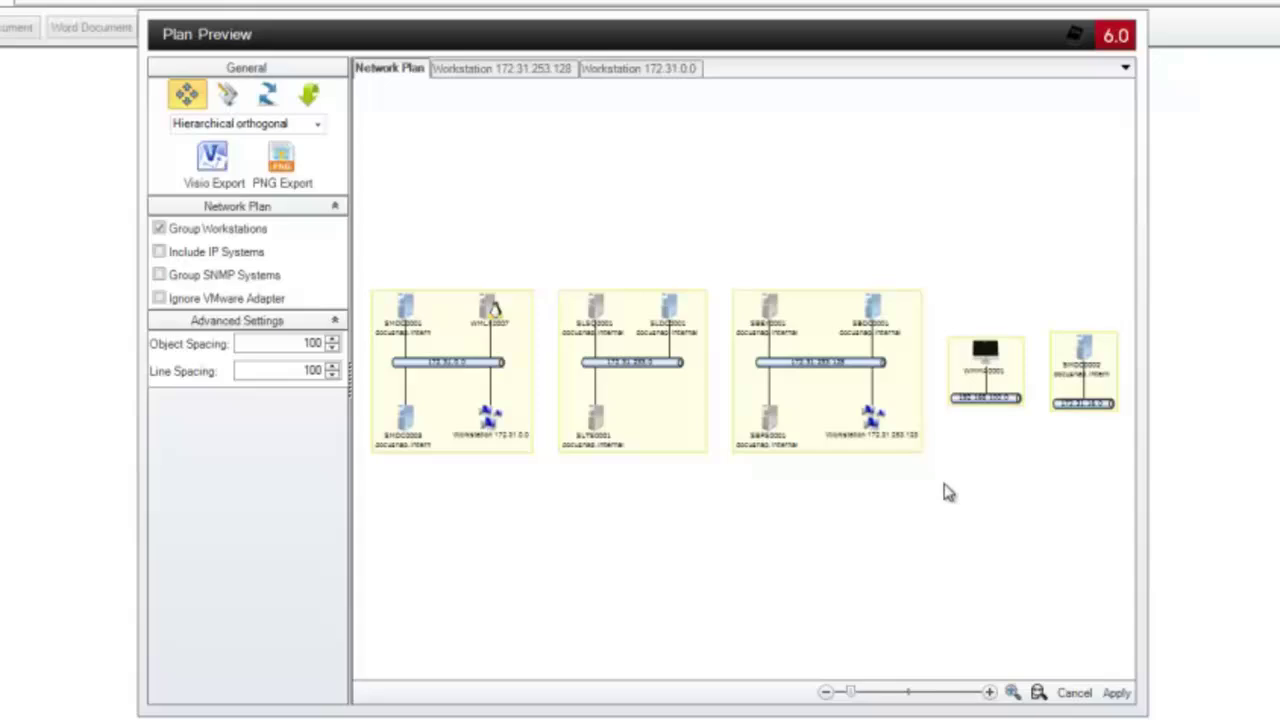
{"action": "left_click", "coordinate": [1118, 693]}
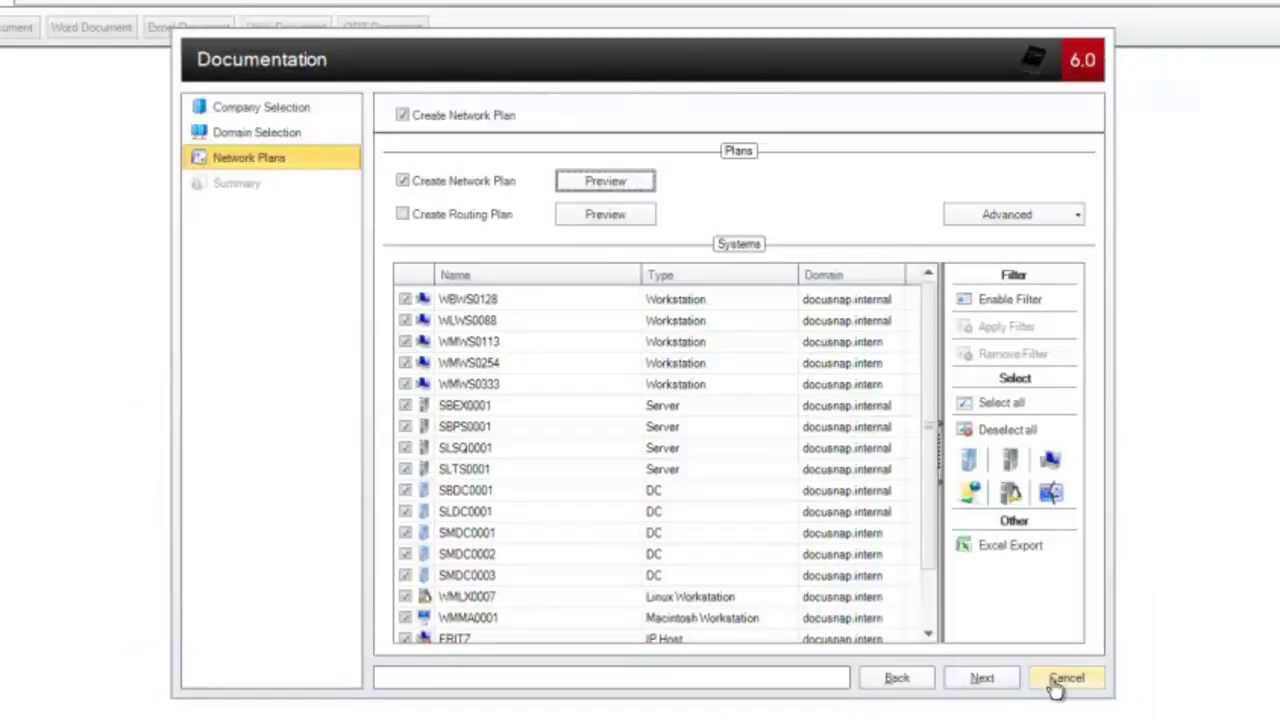
- Generate the network plan and close the finished wizard
{"action": "left_click", "coordinate": [1008, 682]}
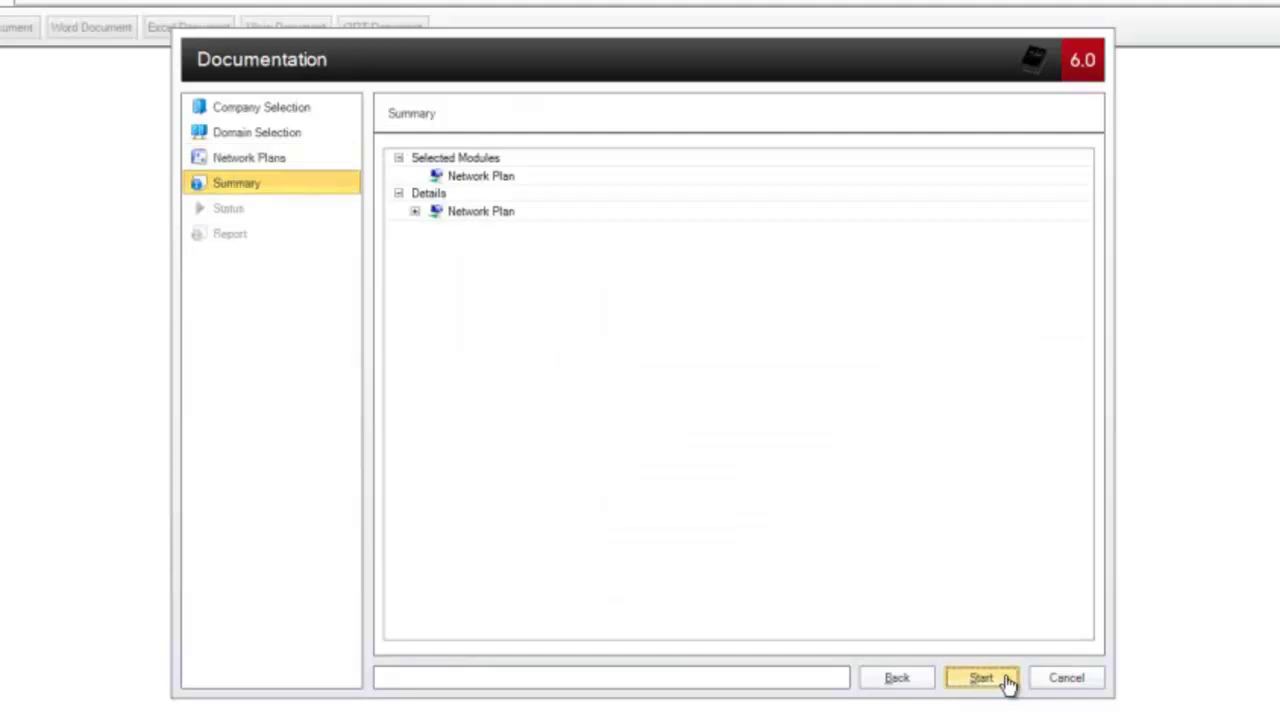
{"action": "left_click", "coordinate": [1008, 682]}
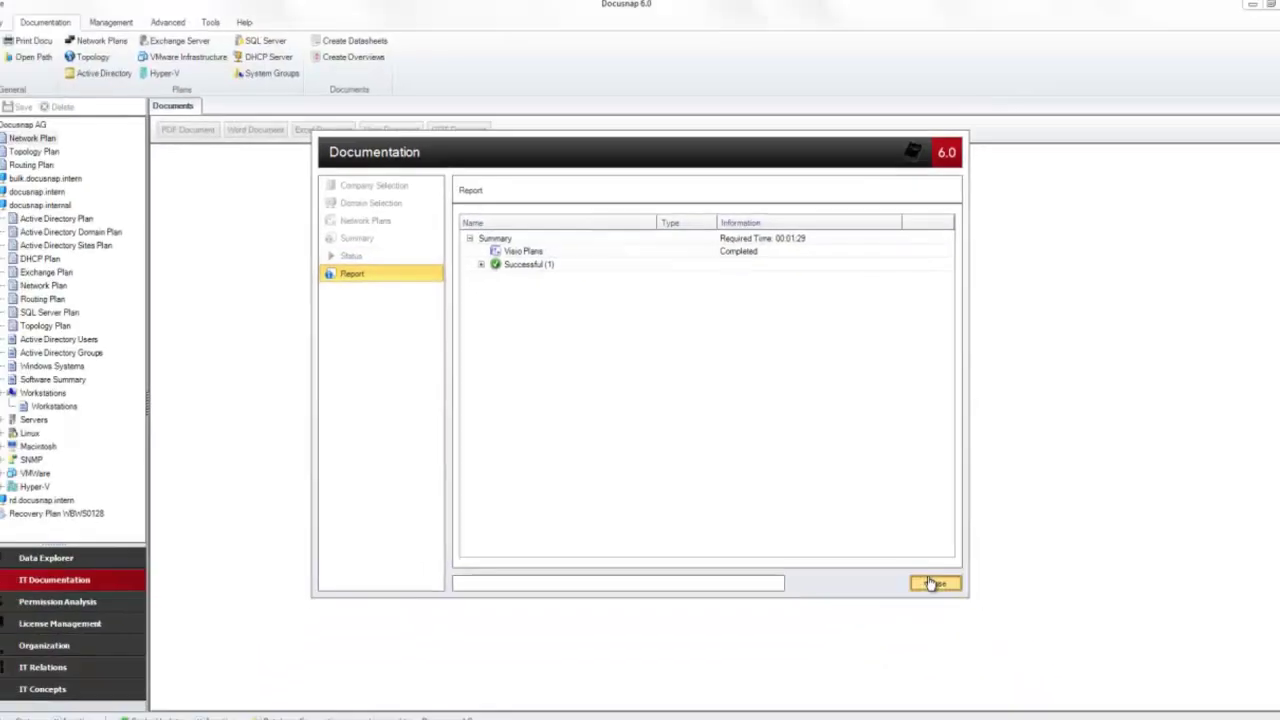
{"action": "left_click", "coordinate": [1062, 678]}
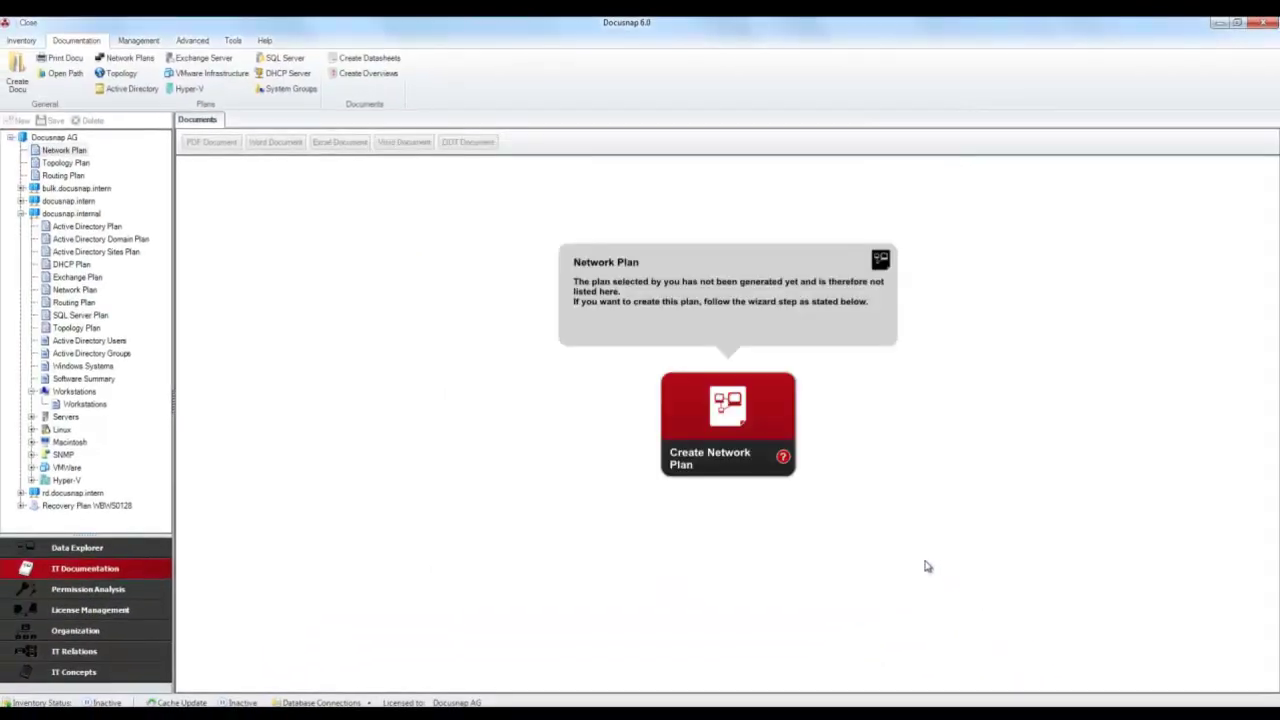
- View the SLDC0001 server datasheet from the network plan, then start a datasheet documentation run
{"action": "left_click", "coordinate": [52, 138]}
{"action": "left_click", "coordinate": [64, 150]}
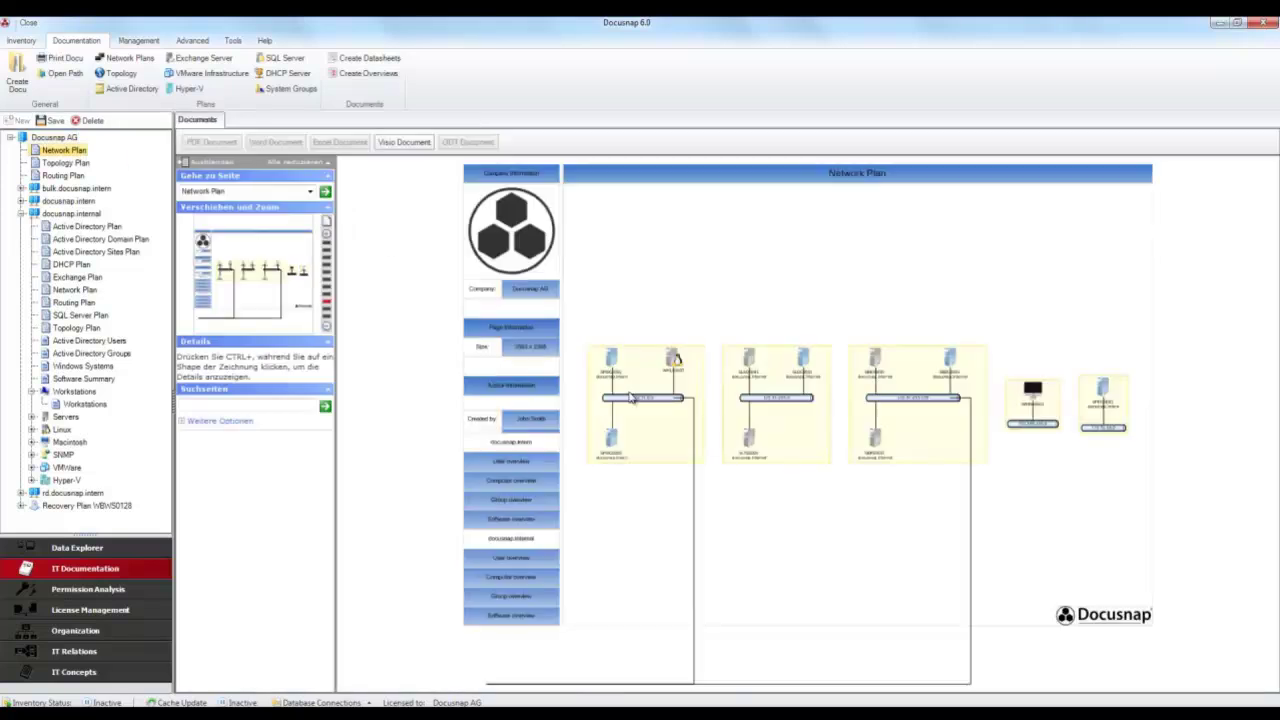
{"action": "mouse_move", "coordinate": [803, 358]}
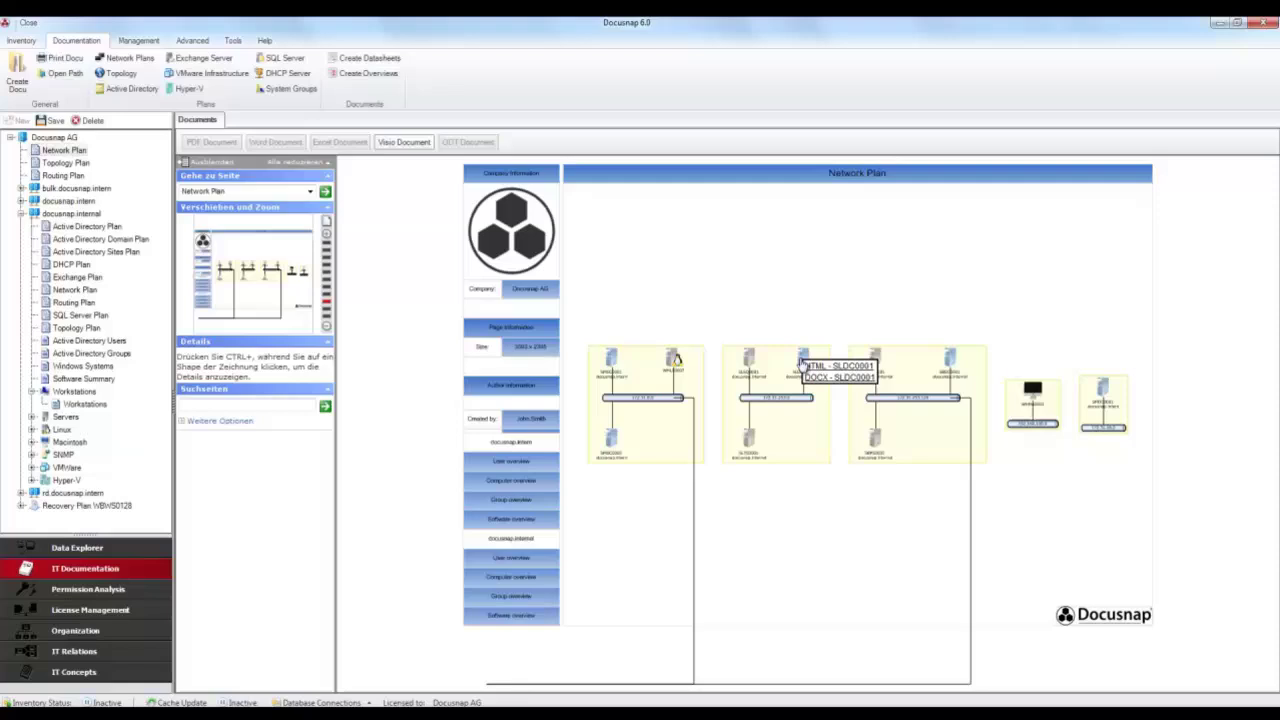
{"action": "left_click", "coordinate": [812, 366]}
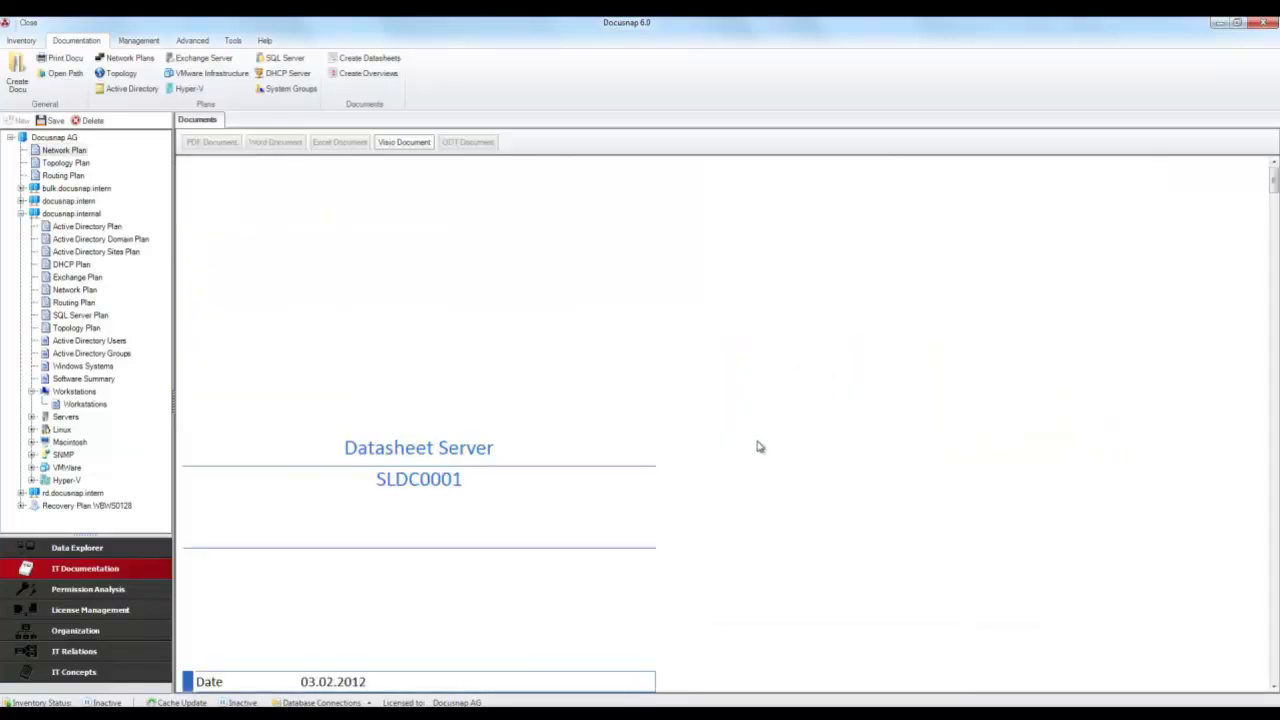
{"action": "scroll", "coordinate": [758, 447], "scroll_direction": "down", "scroll_amount": 5}
{"action": "scroll", "coordinate": [760, 458], "scroll_direction": "down", "scroll_amount": 5}
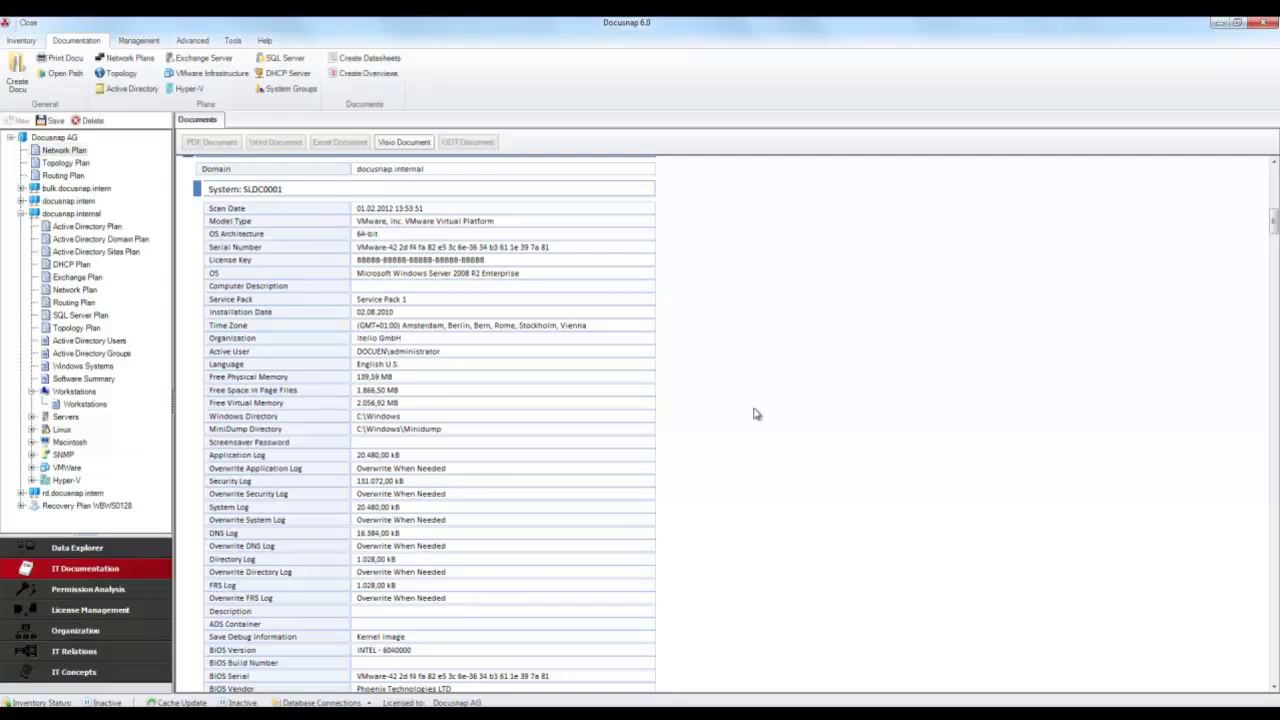
{"action": "left_click", "coordinate": [388, 60]}
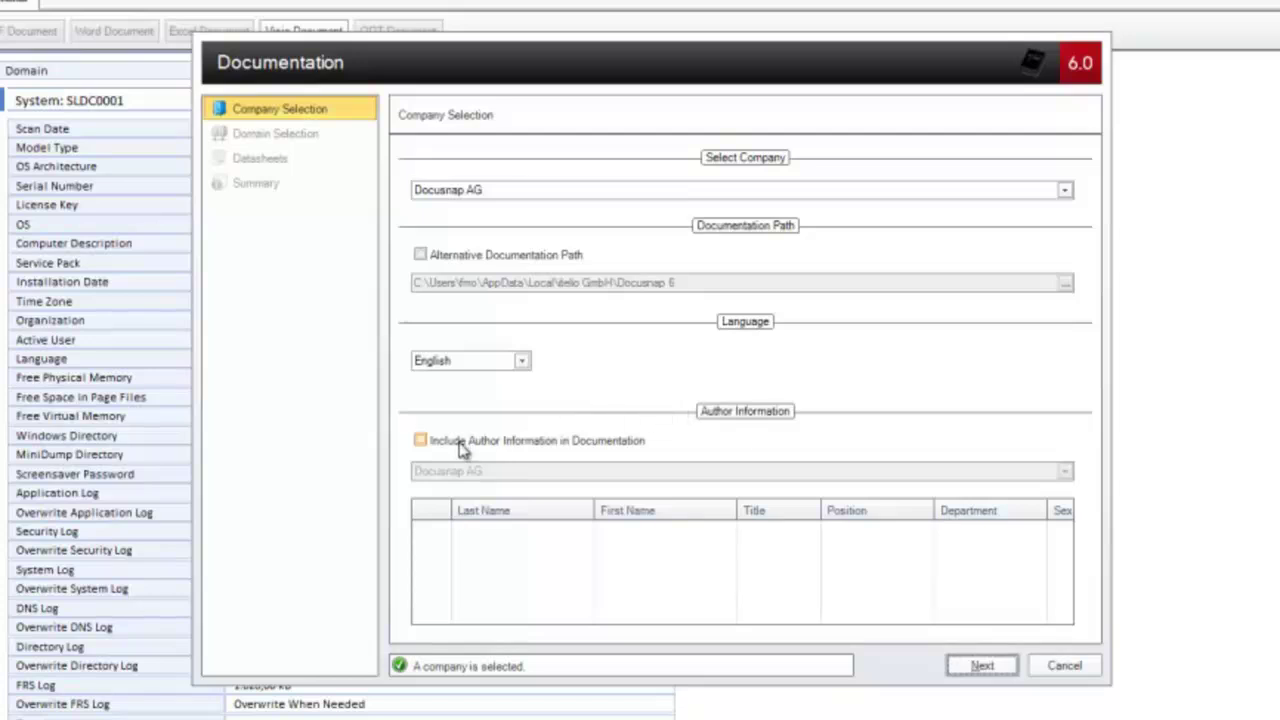
- Include author information and limit the datasheets to the docusnap.internal domain
{"action": "left_click", "coordinate": [462, 449]}
{"action": "left_click", "coordinate": [428, 534]}
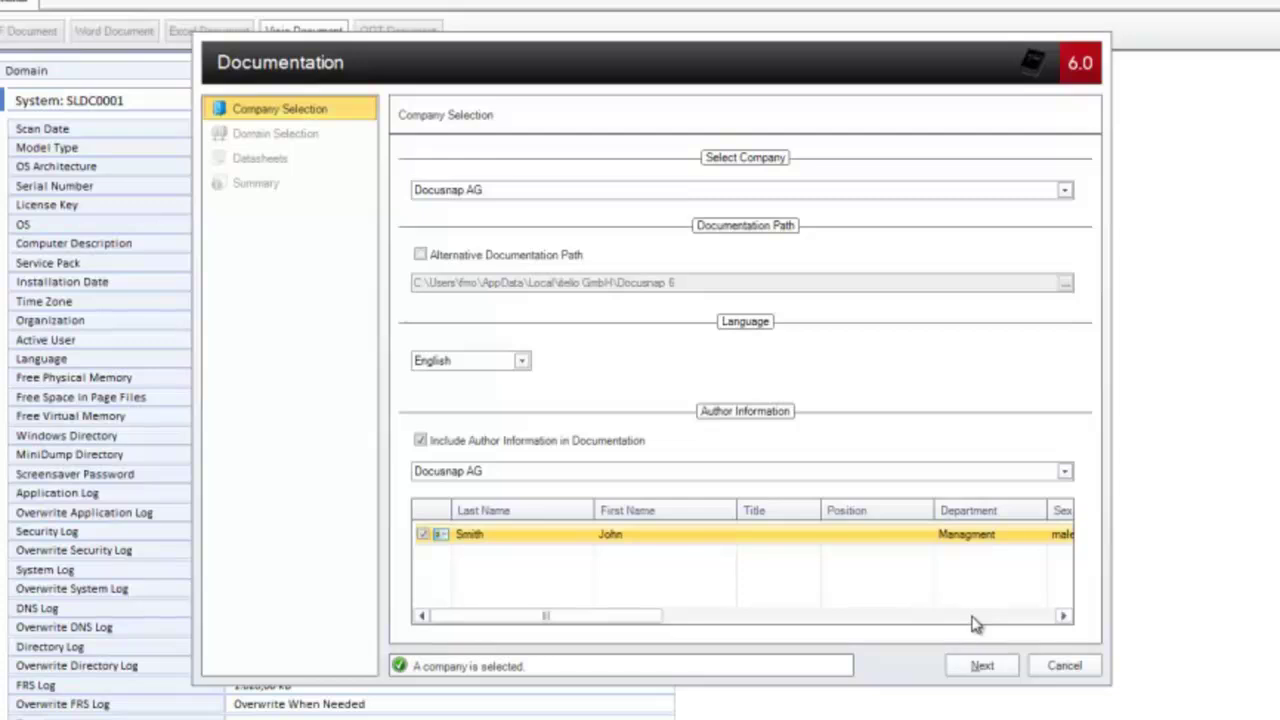
{"action": "left_click", "coordinate": [983, 665]}
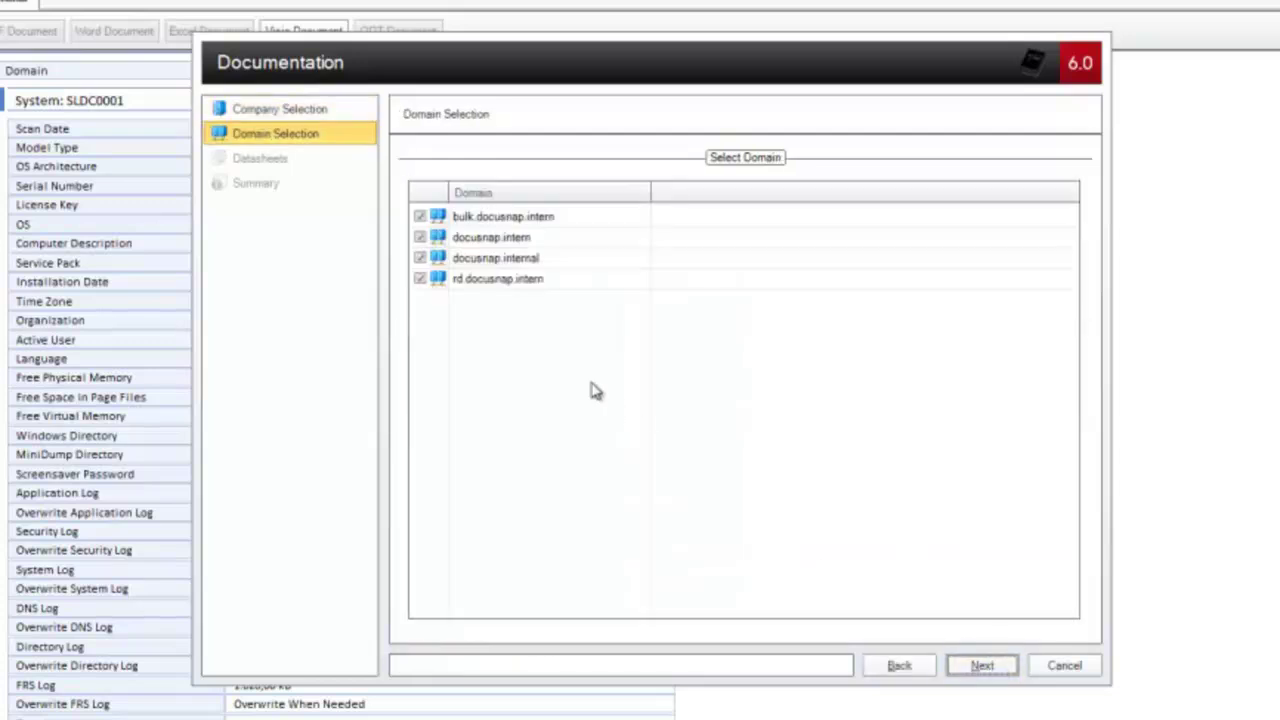
{"action": "left_click", "coordinate": [420, 278]}
{"action": "left_click", "coordinate": [420, 237]}
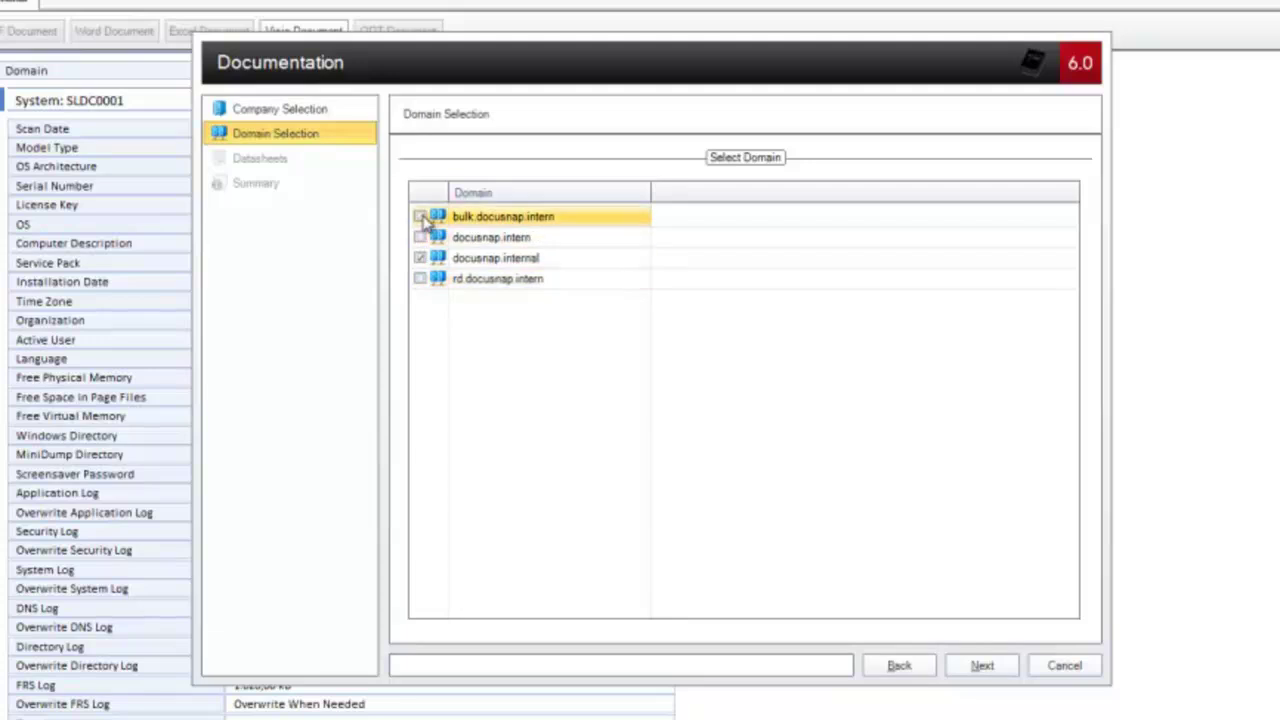
- Enable Show Comments, generate the datasheets and close the wizard
{"action": "left_click", "coordinate": [977, 670]}
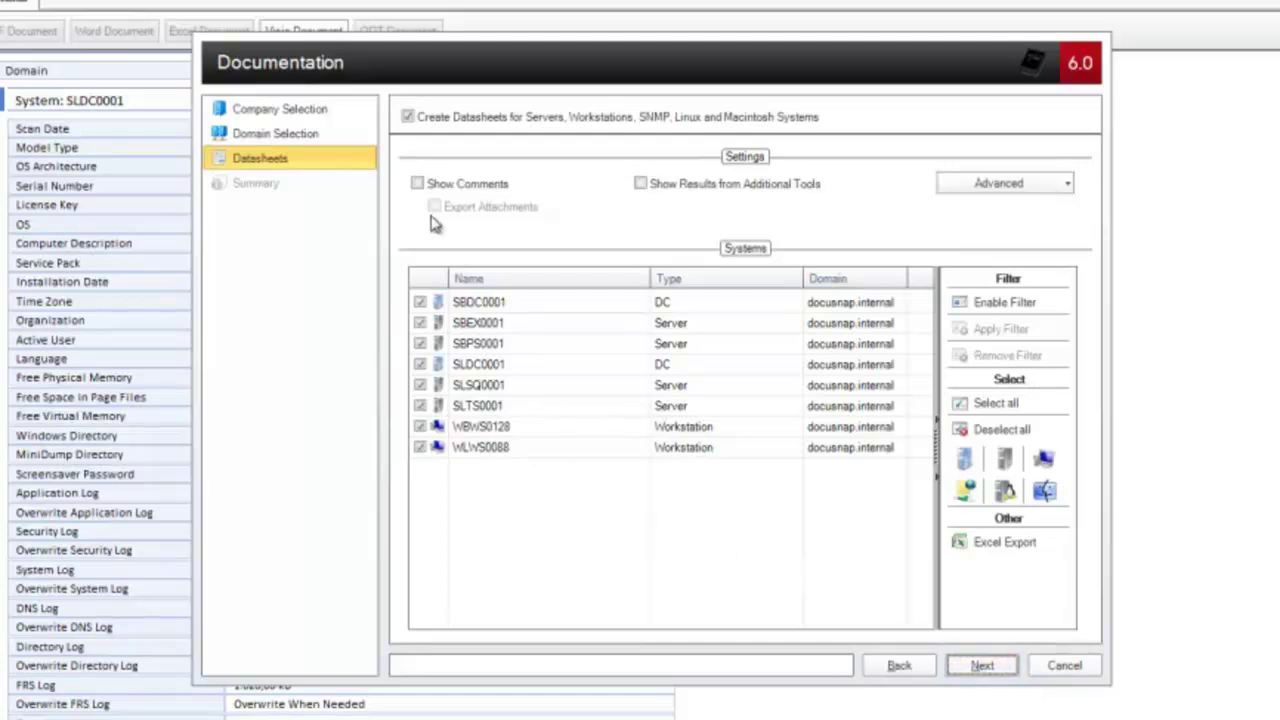
{"action": "left_click", "coordinate": [418, 185]}
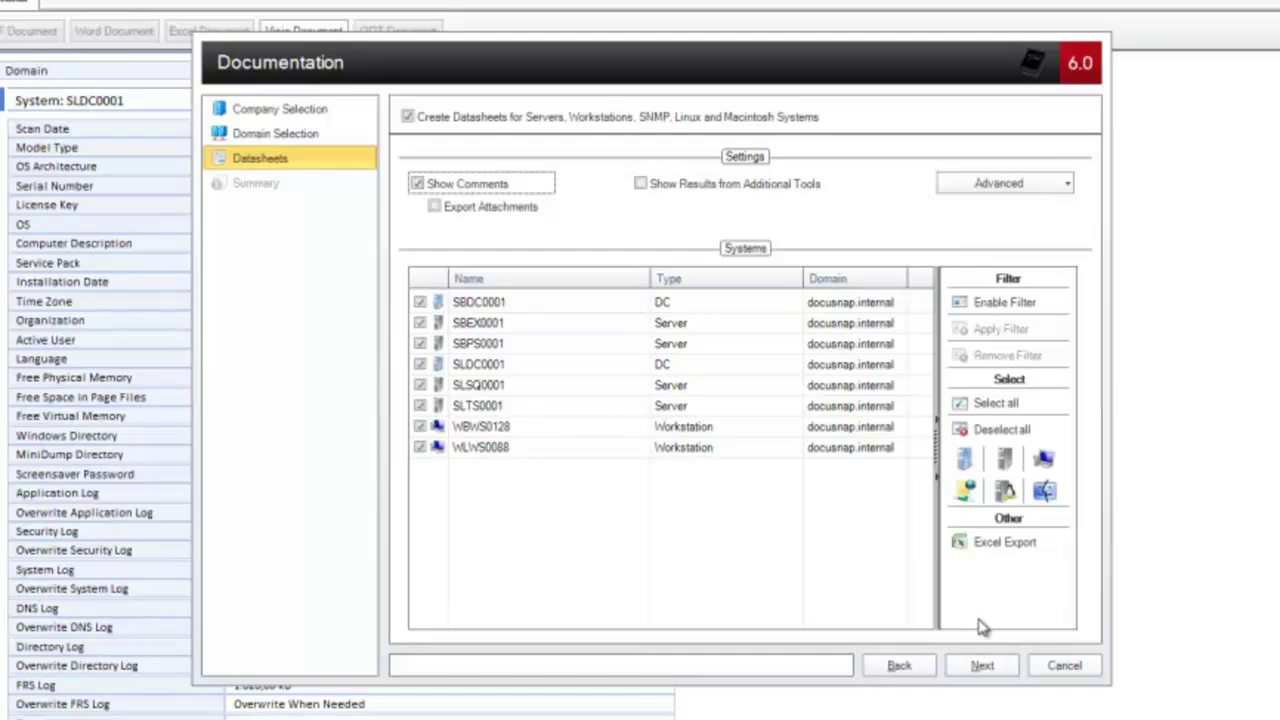
{"action": "left_click", "coordinate": [985, 666]}
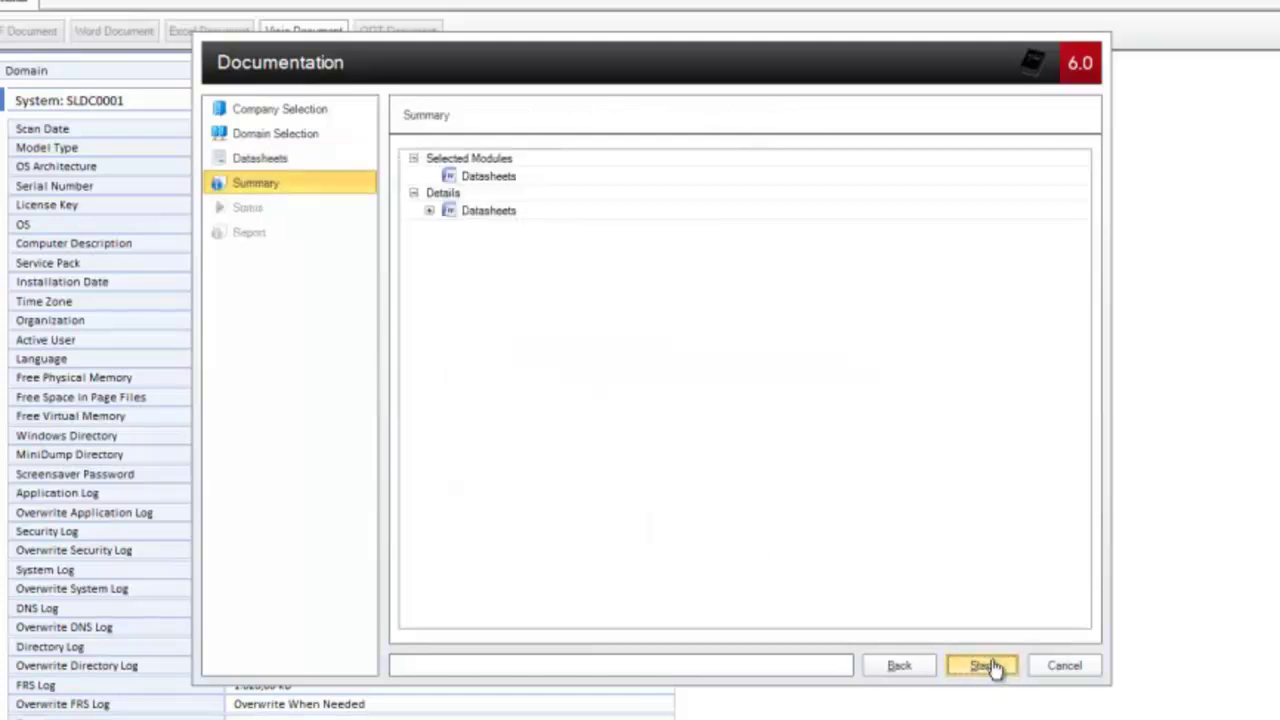
{"action": "left_click", "coordinate": [985, 666]}
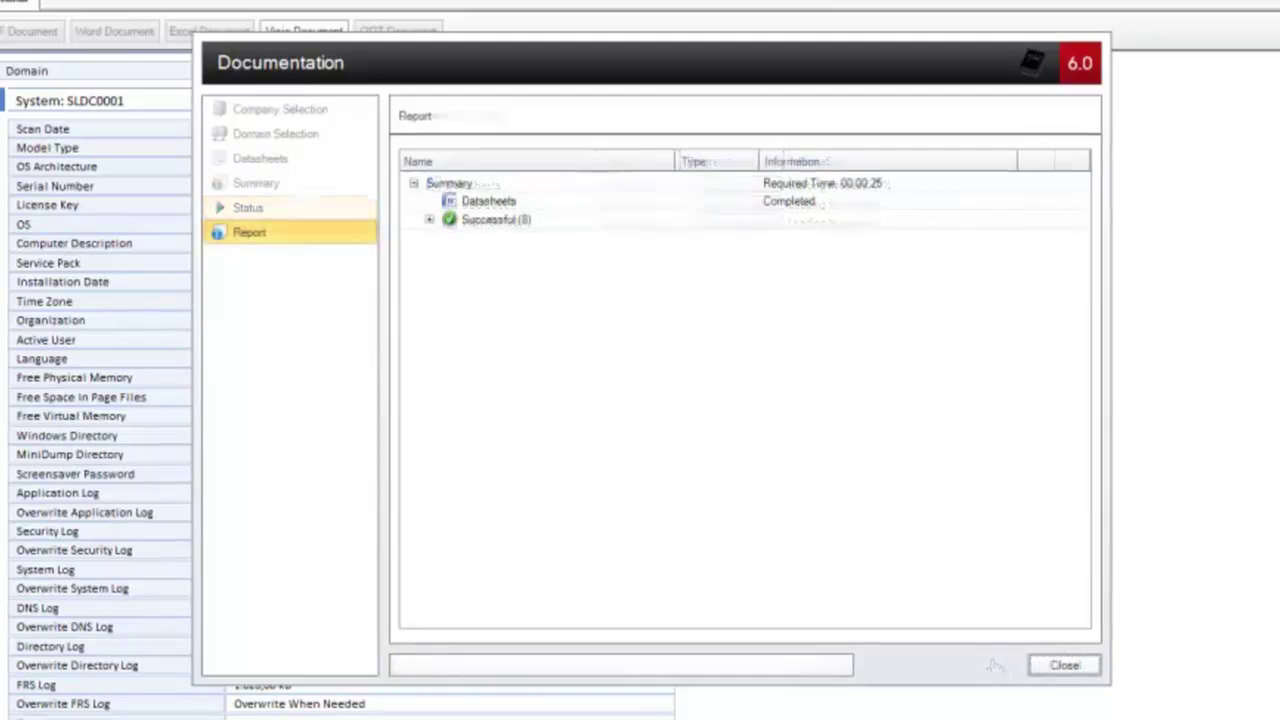
{"action": "left_click", "coordinate": [1040, 665]}
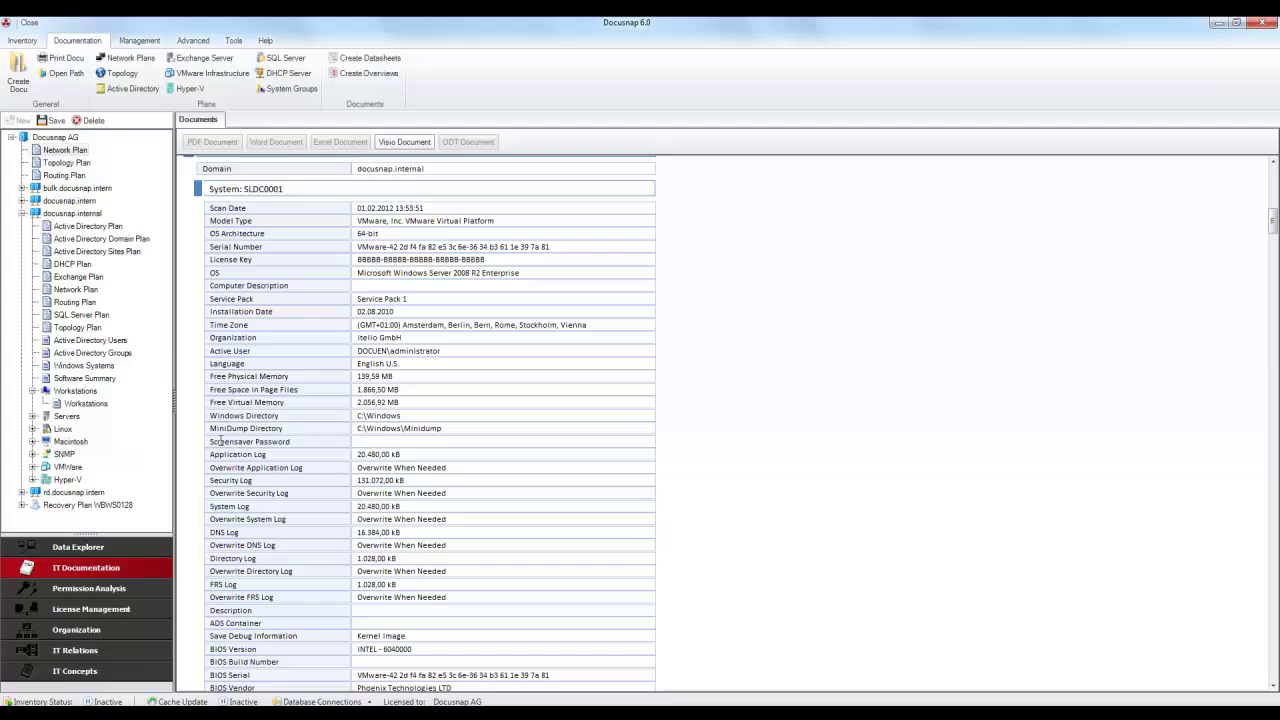
- Open workstation WBWS0128's datasheet under docusnap.internal and scroll through its system details
{"action": "left_click", "coordinate": [33, 391]}
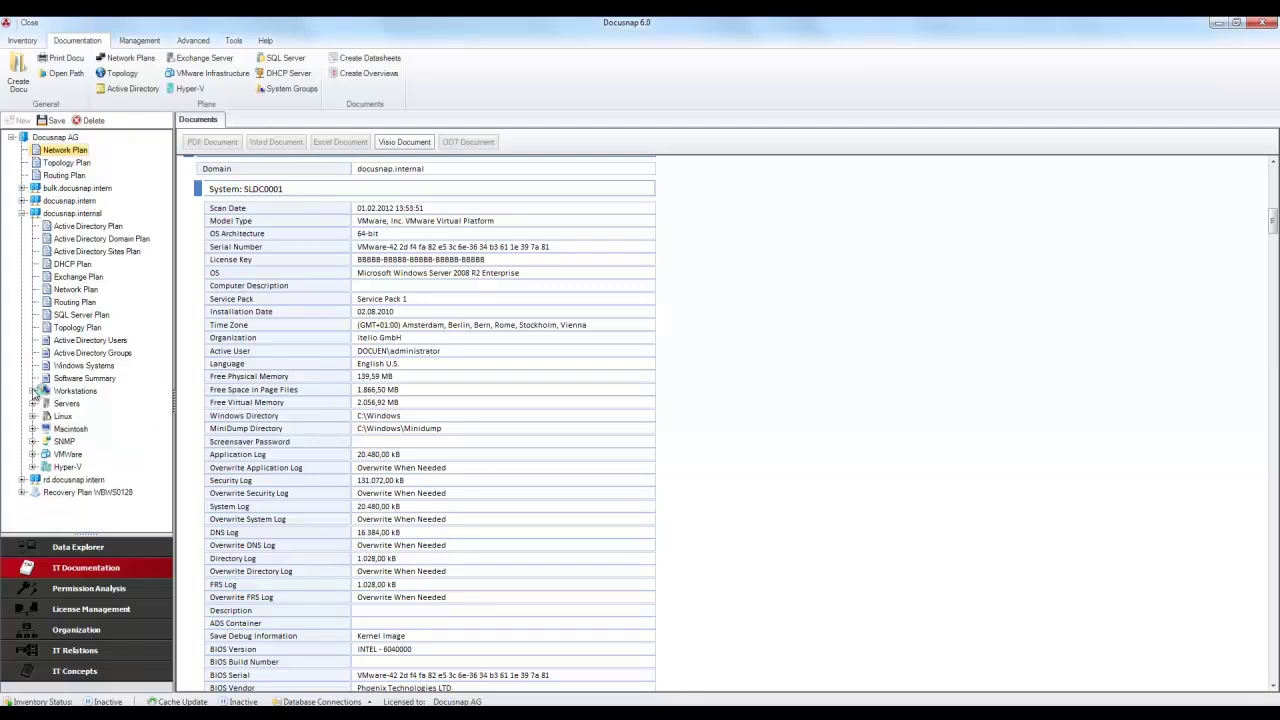
{"action": "left_click", "coordinate": [33, 391]}
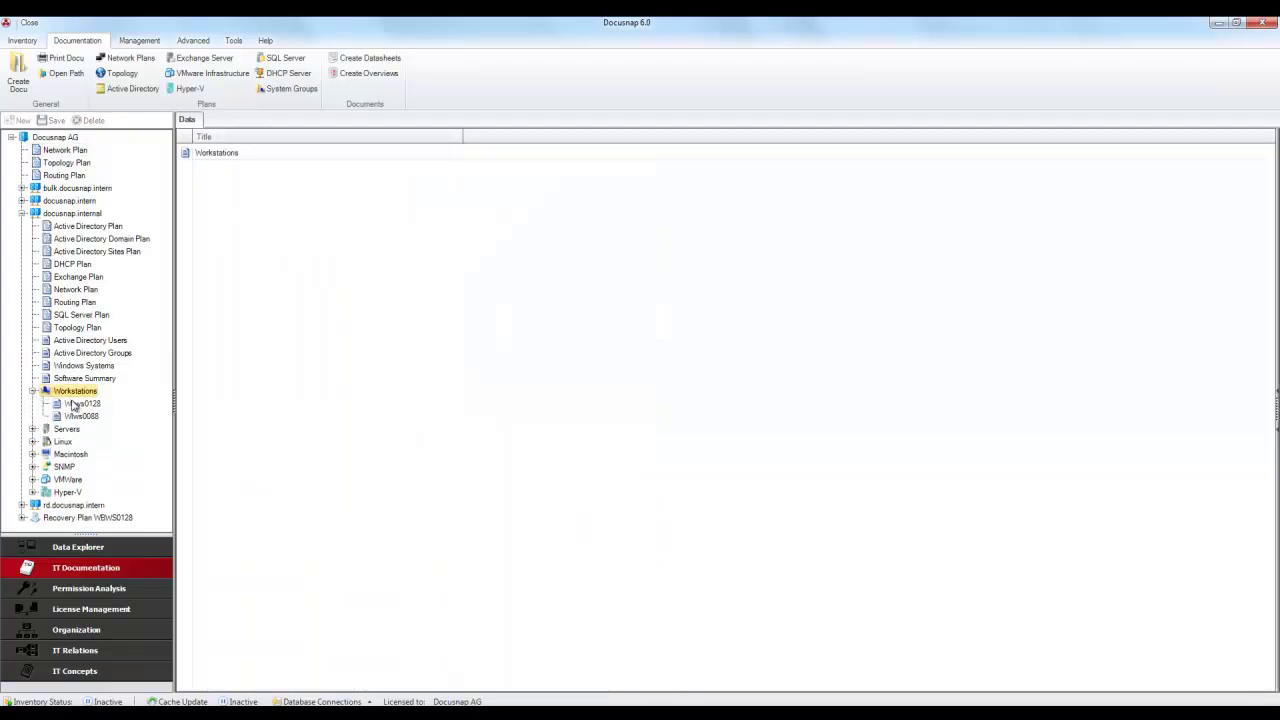
{"action": "left_click", "coordinate": [82, 403]}
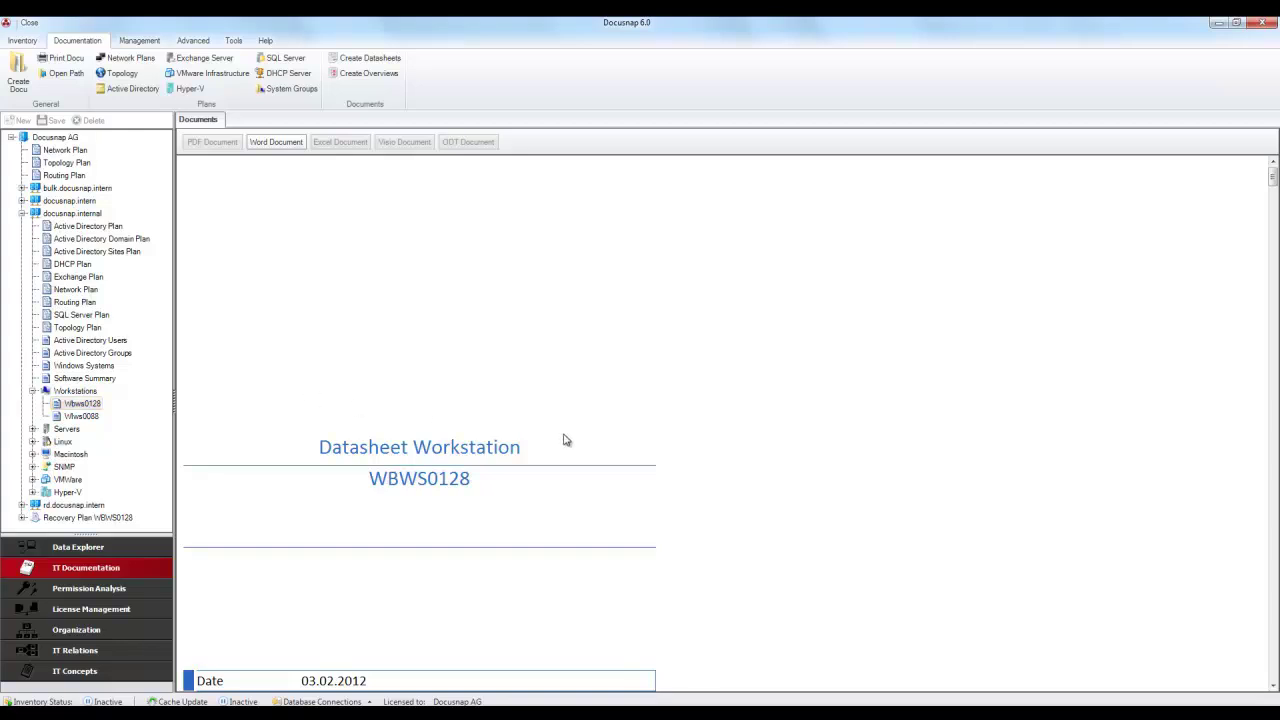
{"action": "scroll", "coordinate": [566, 443], "scroll_direction": "down", "scroll_amount": 5}
{"action": "scroll", "coordinate": [566, 443], "scroll_direction": "down", "scroll_amount": 5}
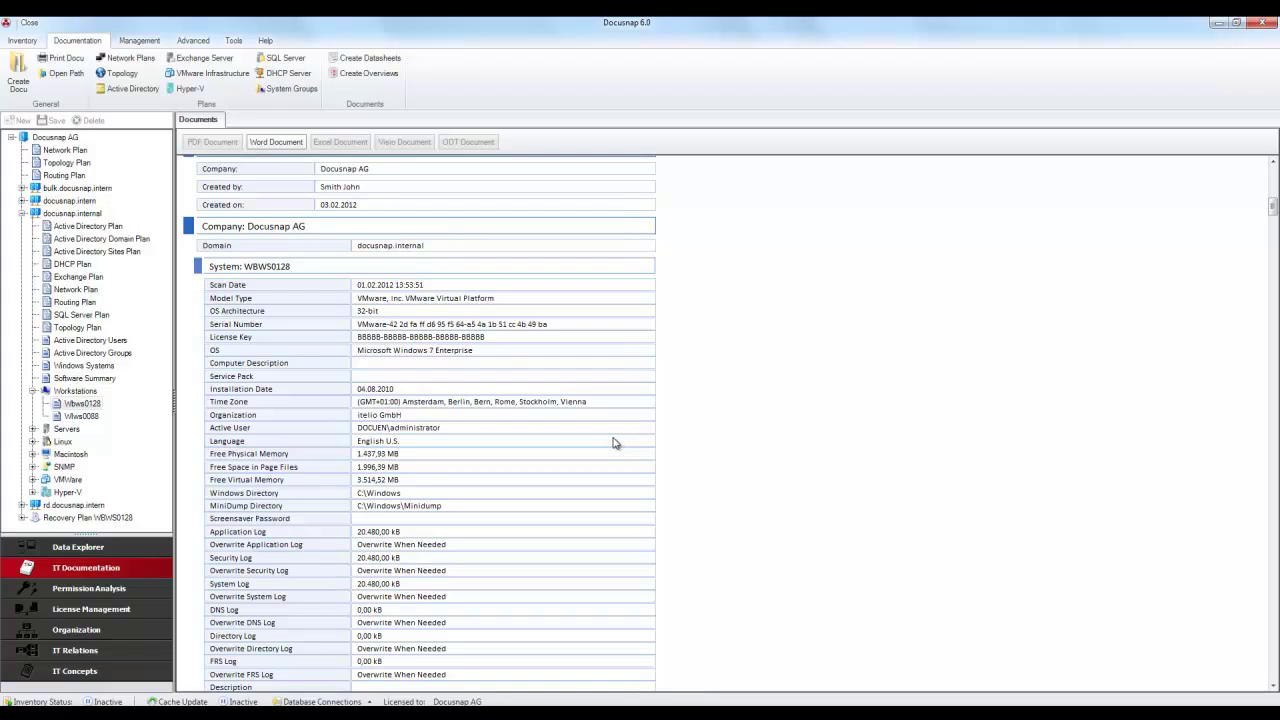
- In the Data Explorer, open the Hard Disk report from docusnap.internal's Reports
{"action": "left_click", "coordinate": [148, 554]}
{"action": "left_click", "coordinate": [12, 138]}
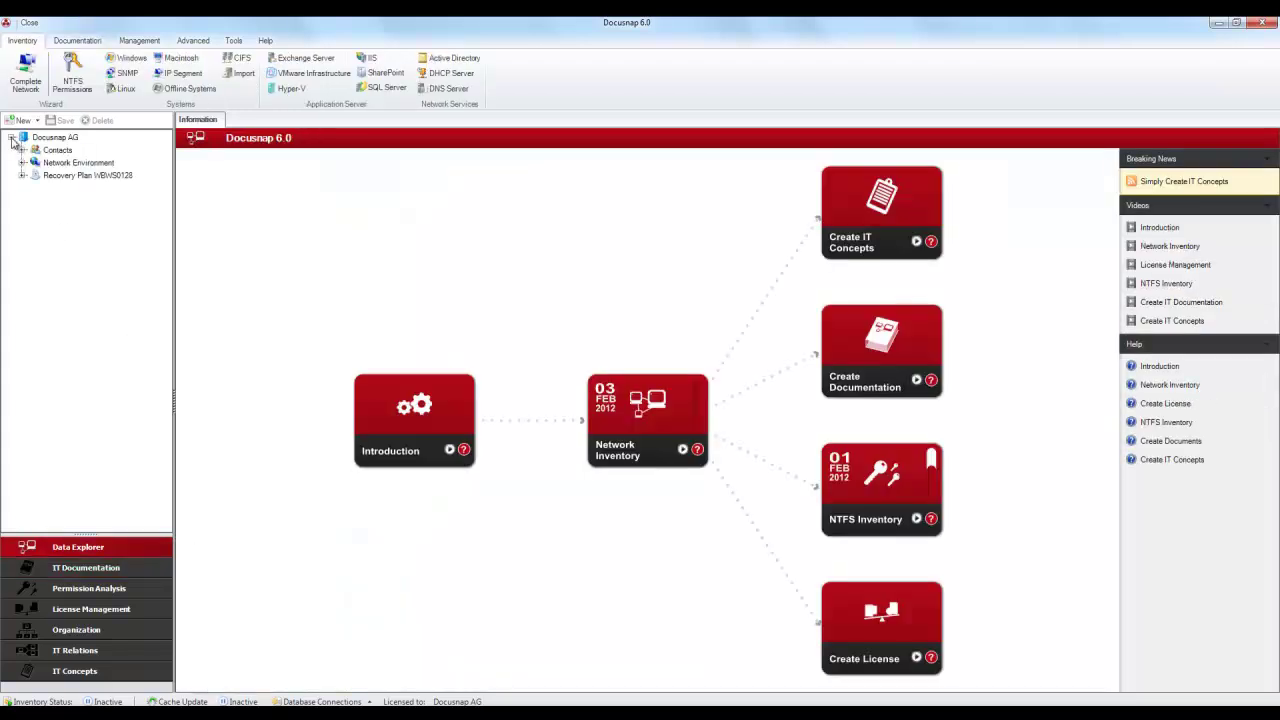
{"action": "left_click", "coordinate": [22, 162]}
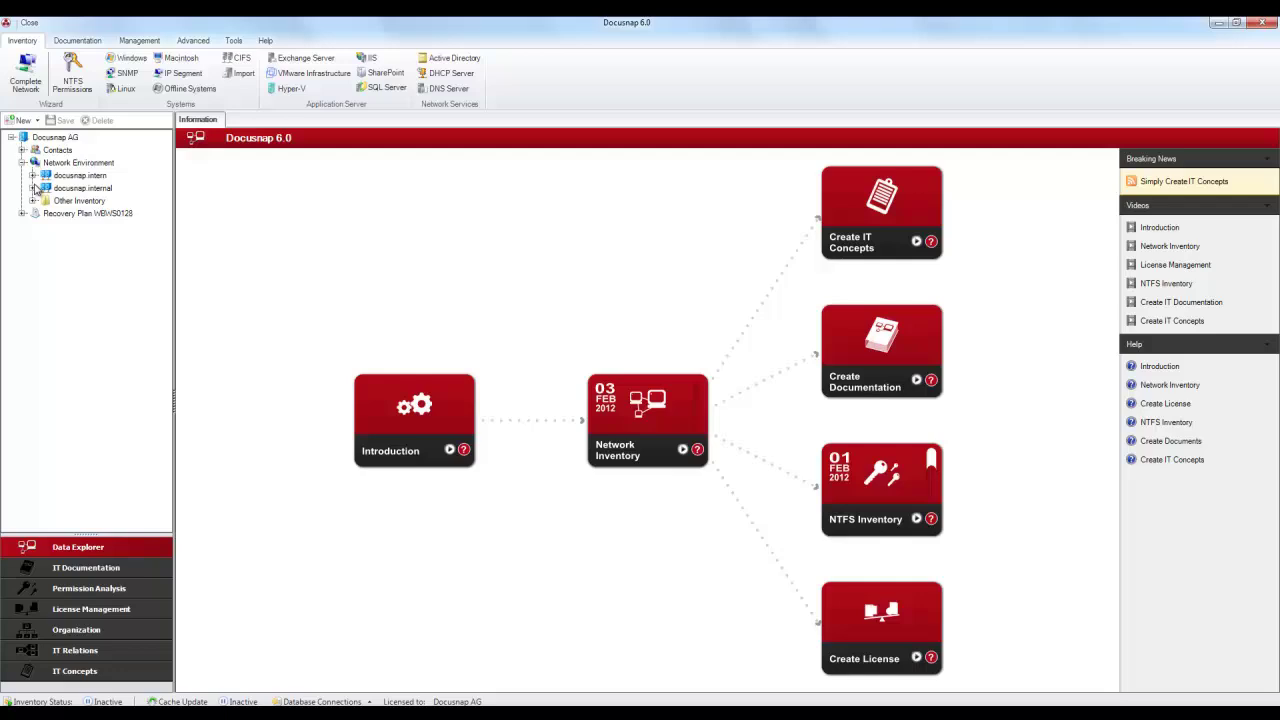
{"action": "left_click", "coordinate": [33, 188]}
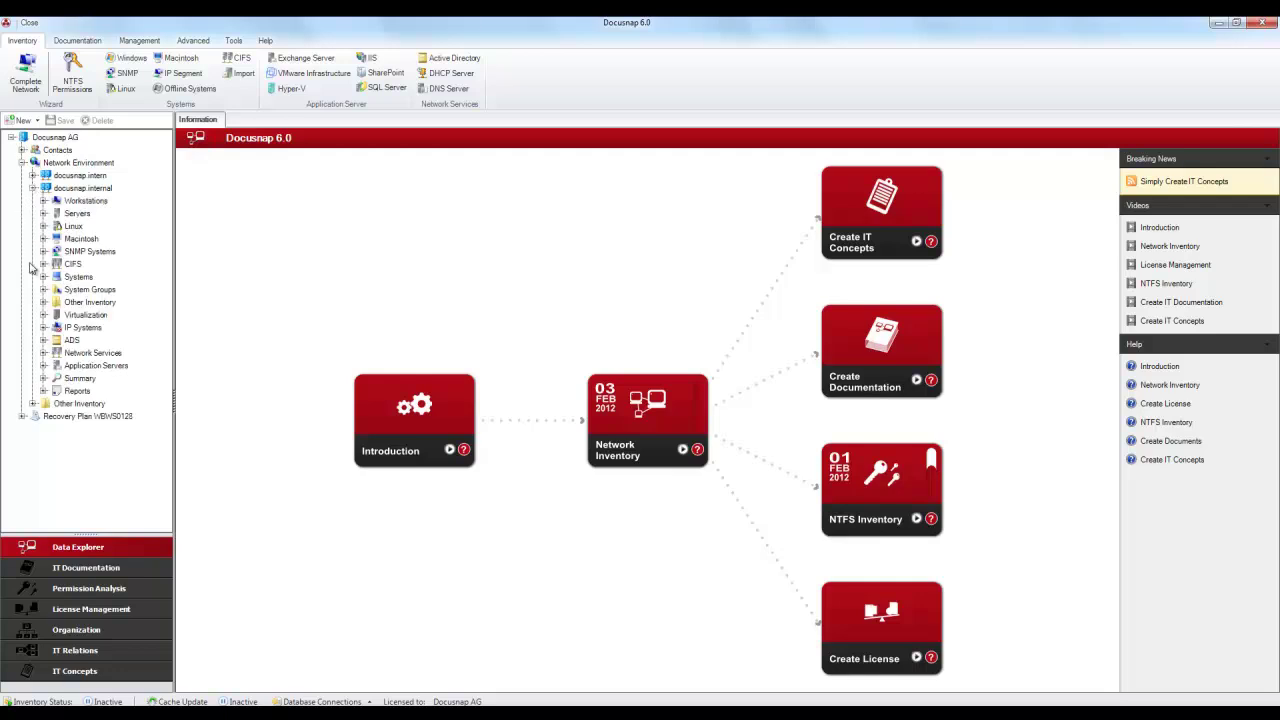
{"action": "left_click", "coordinate": [43, 391]}
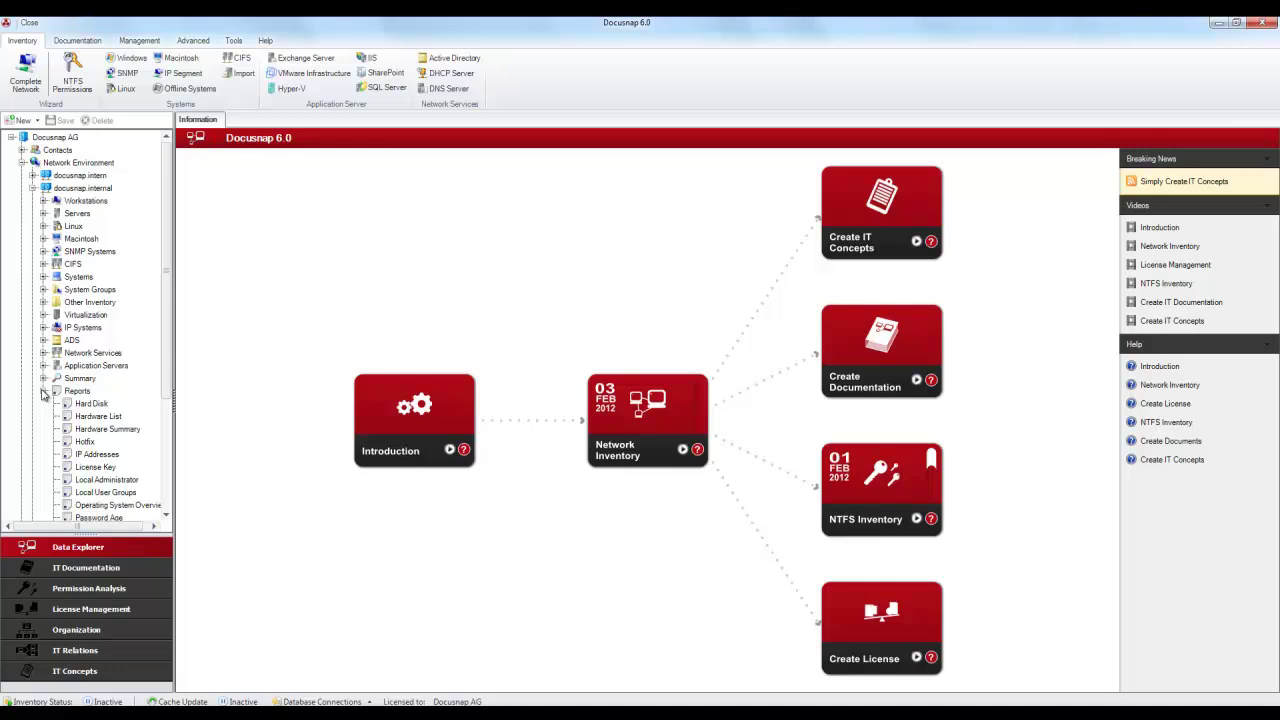
{"action": "left_click", "coordinate": [92, 404]}
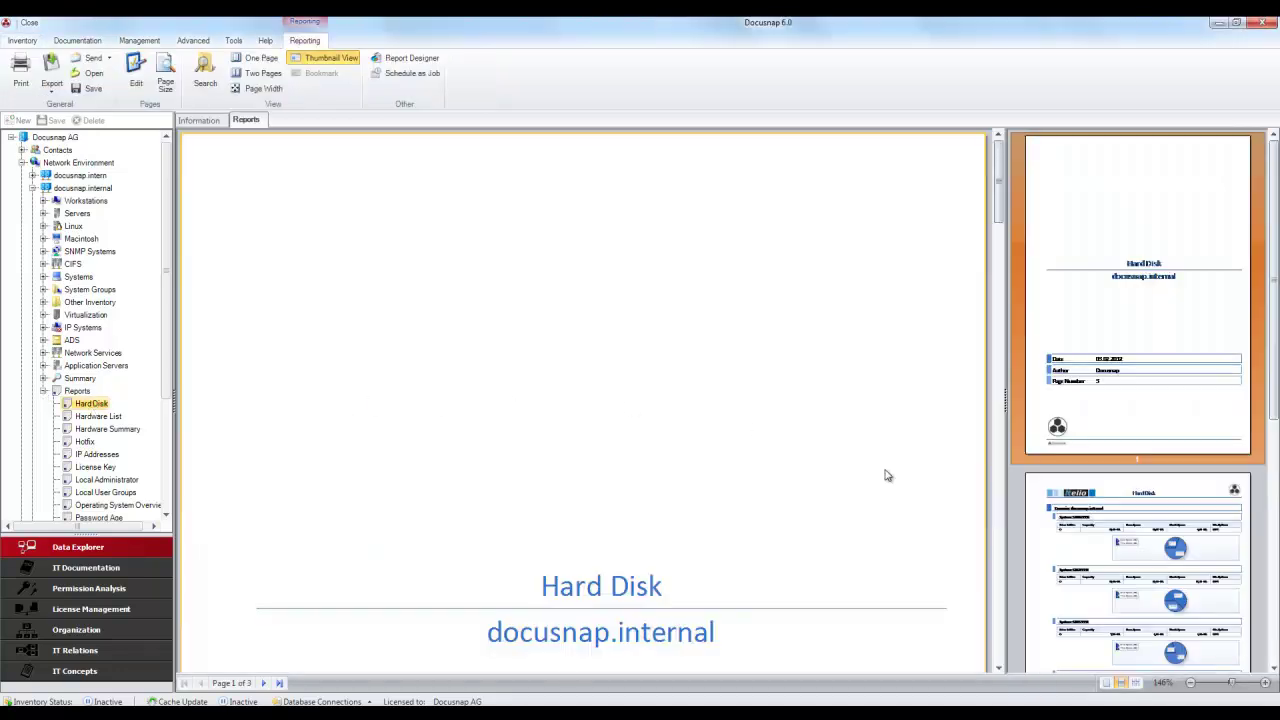
- Scroll to page 2 of the Hard Disk report listing drive capacity, free and used space
{"action": "scroll", "coordinate": [886, 471], "scroll_direction": "down", "scroll_amount": 3}
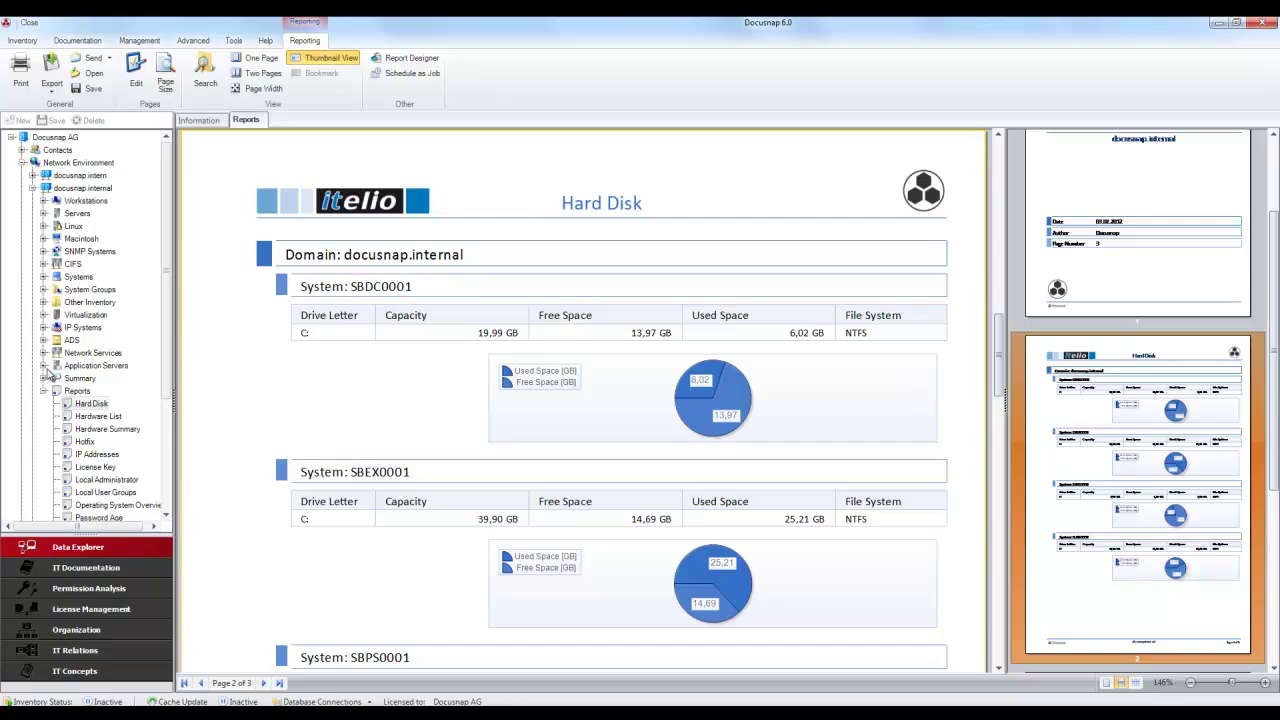
- Open the Exchange All Mailboxes report for SBEX0001, sorted by Mailbox Name, on page 2
{"action": "left_click", "coordinate": [43, 366]}
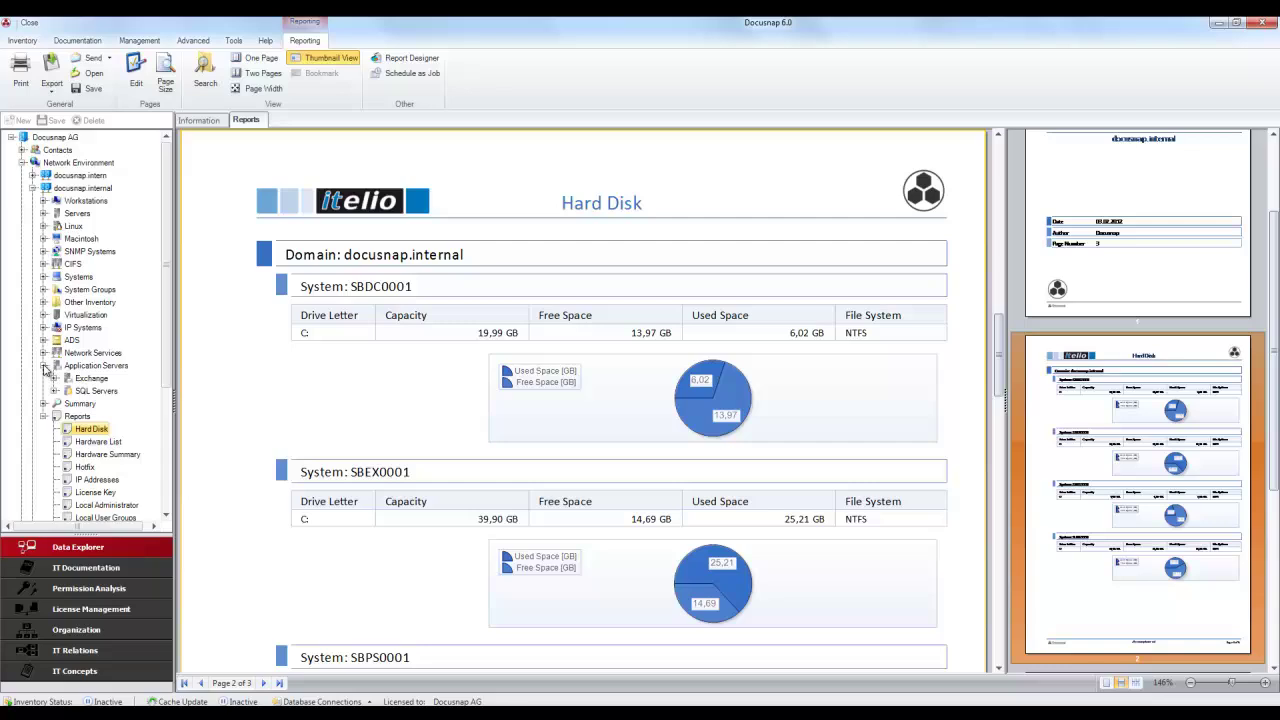
{"action": "left_click", "coordinate": [55, 378]}
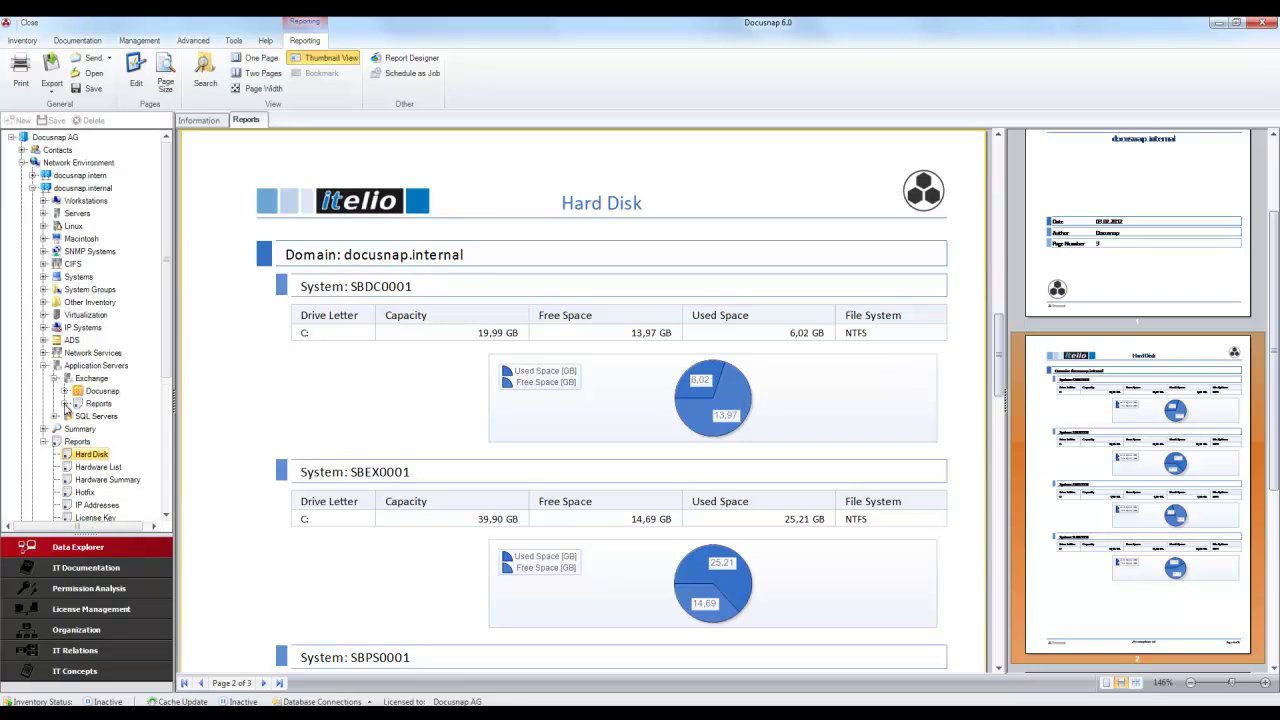
{"action": "left_click", "coordinate": [65, 403]}
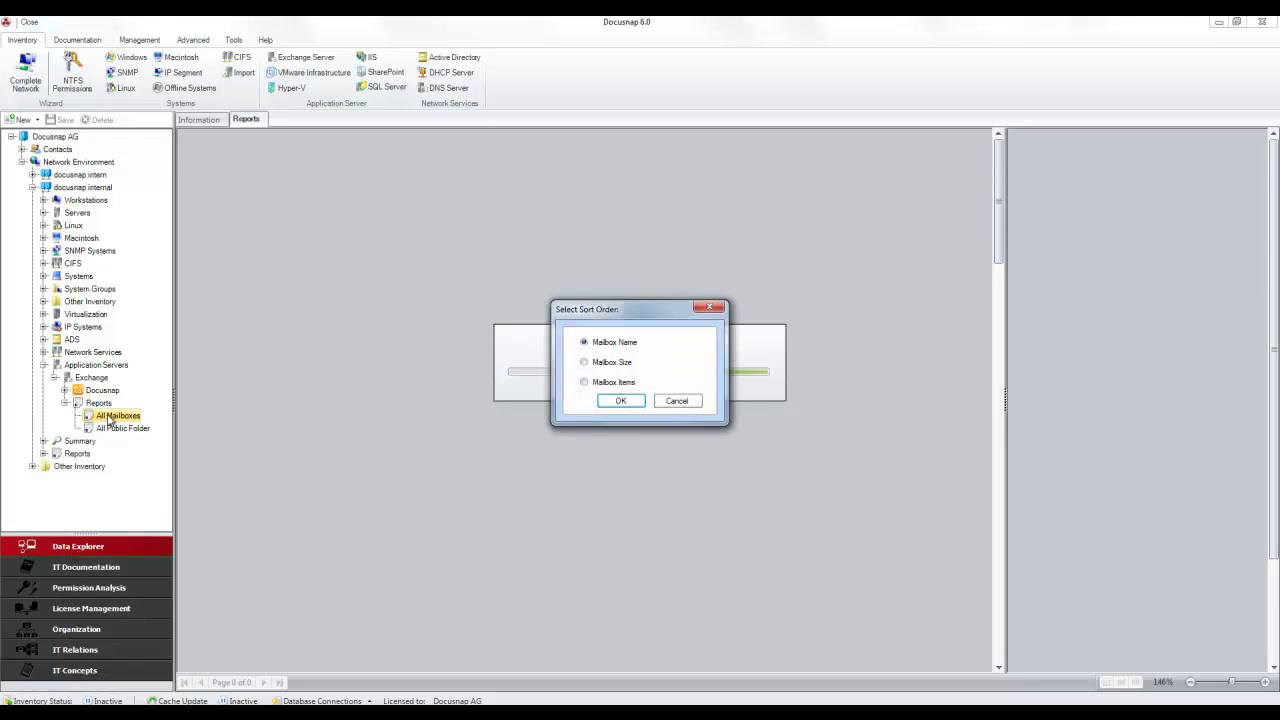
{"action": "key", "text": "Return"}
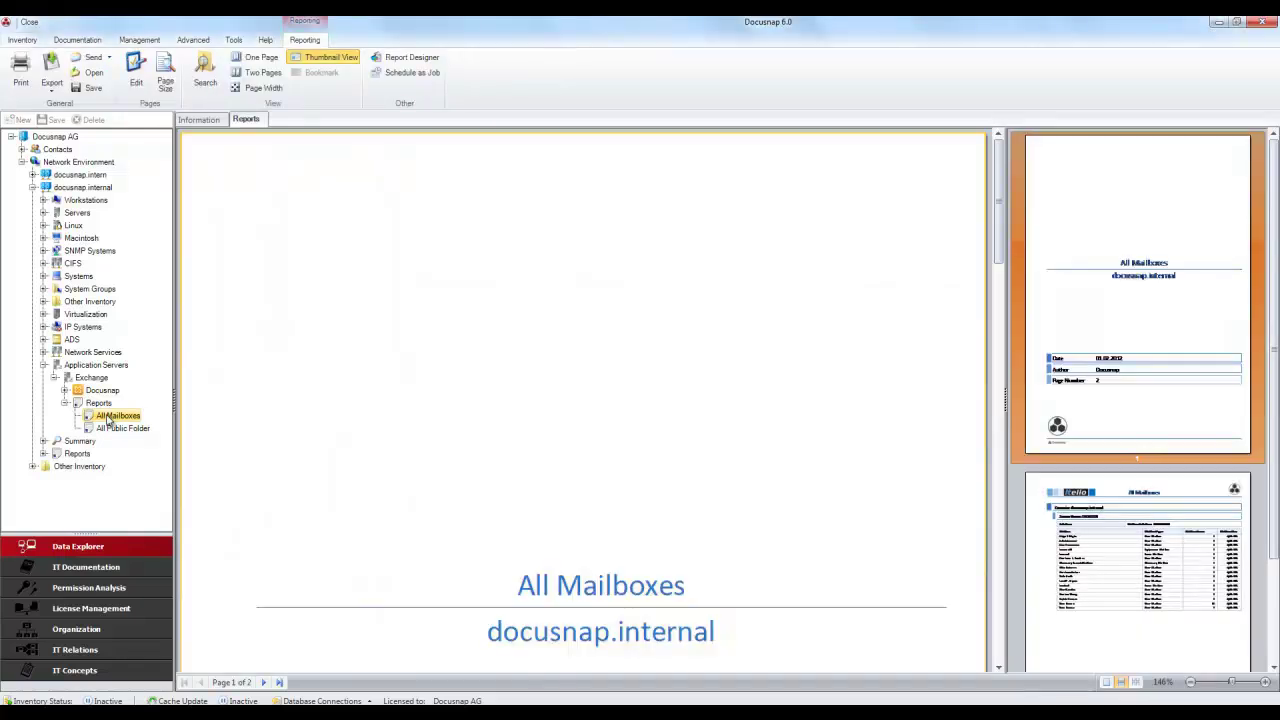
{"action": "left_click", "coordinate": [1048, 541]}
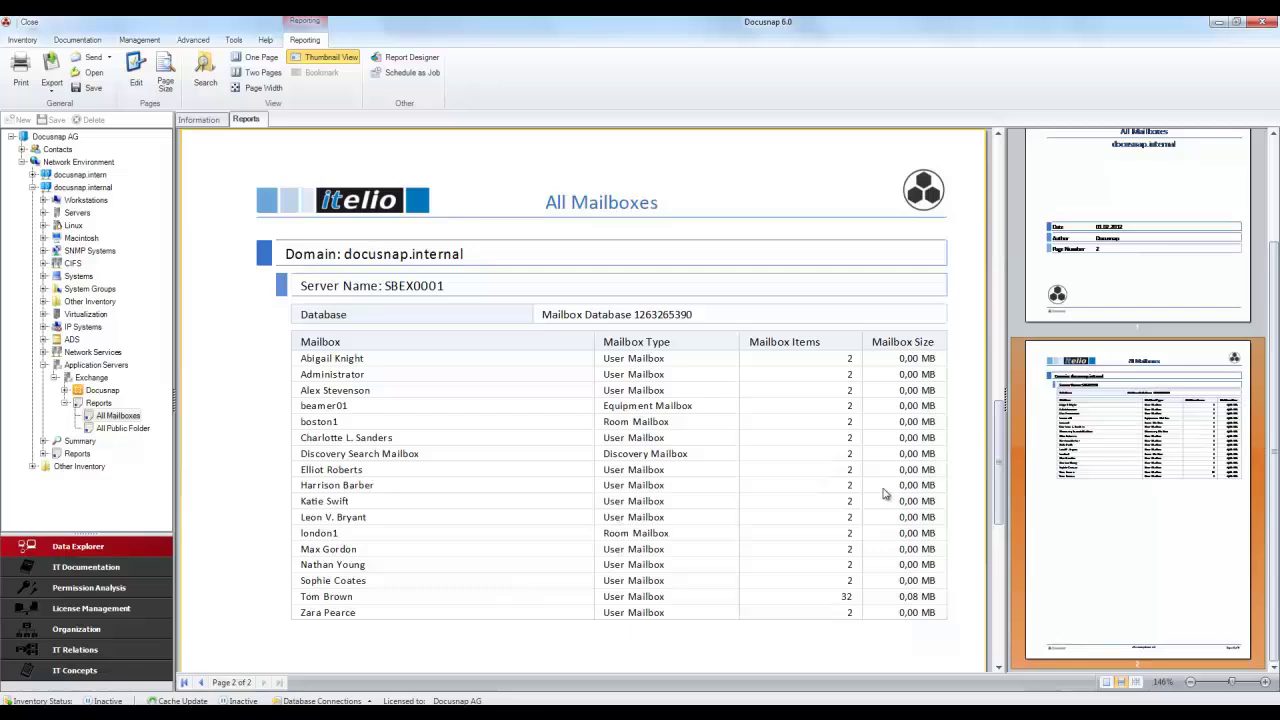